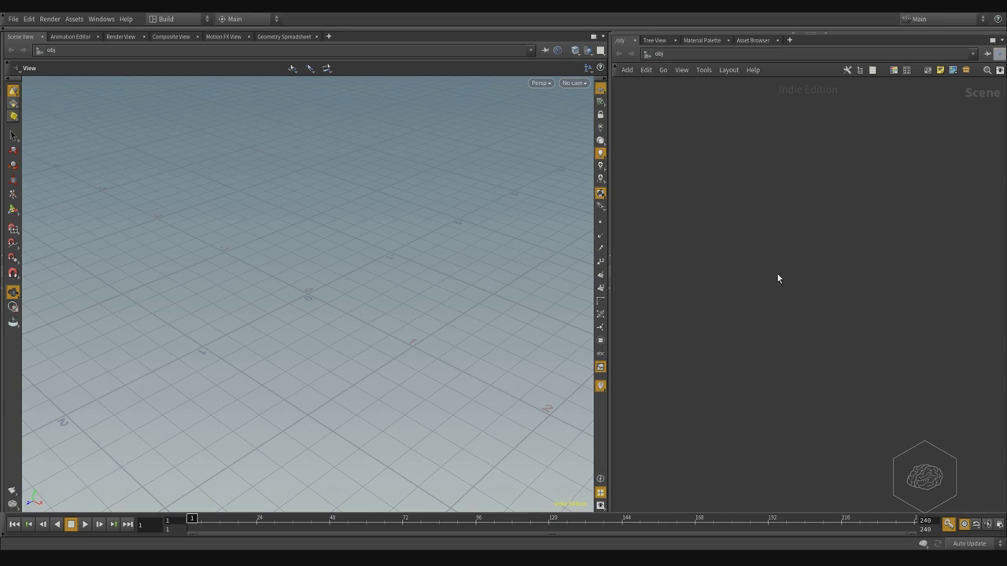
- Create a Geometry object at the object level, enter its network and delete the default node inside it
key("Tab")
type("ge")
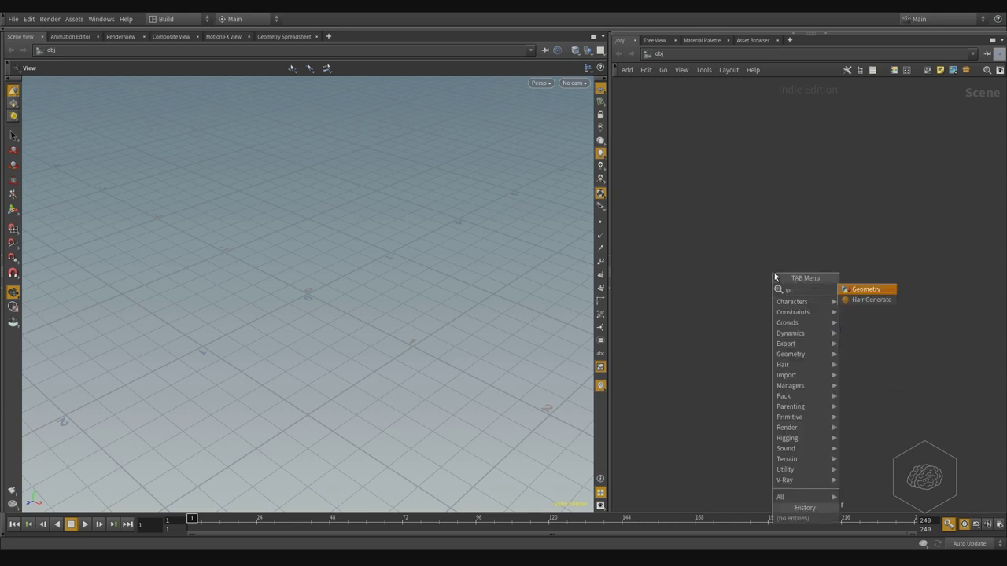
key("Return")
left_click(774, 275)
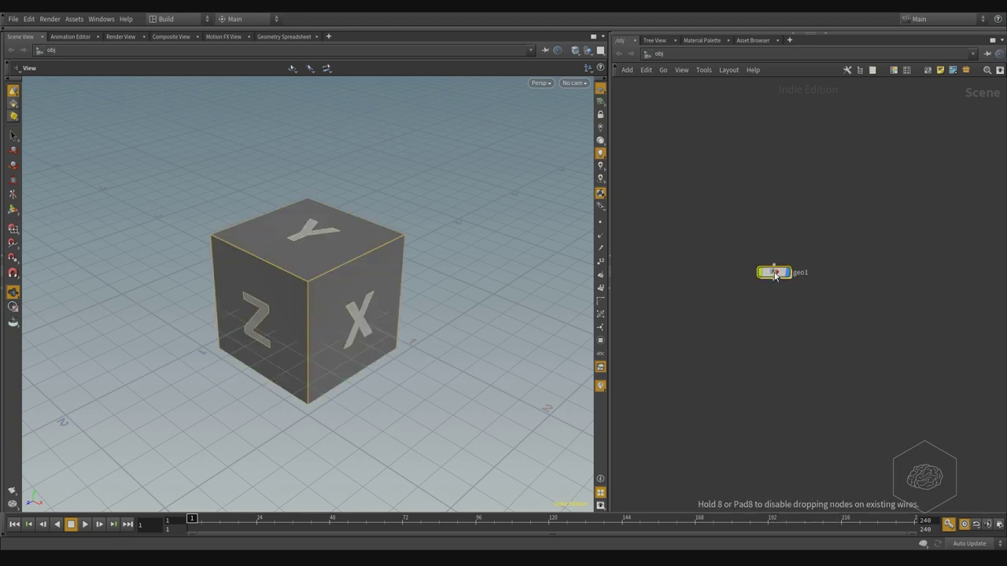
key("Return")
key("Delete")
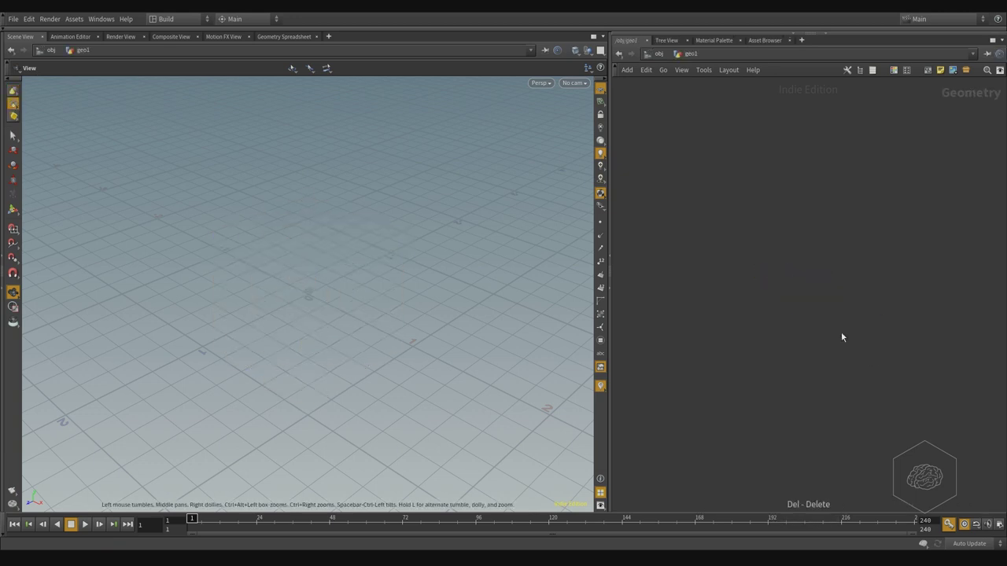
- Add a Grid node and a Box node side by side in the geometry network
key("Tab")
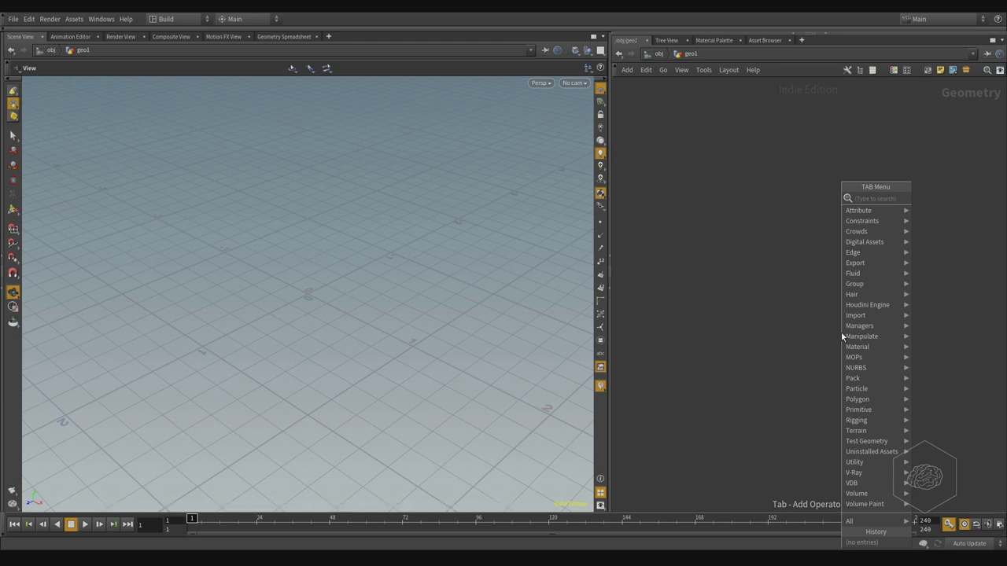
type("grid")
key("Return")
left_click(800, 246)
key("Tab")
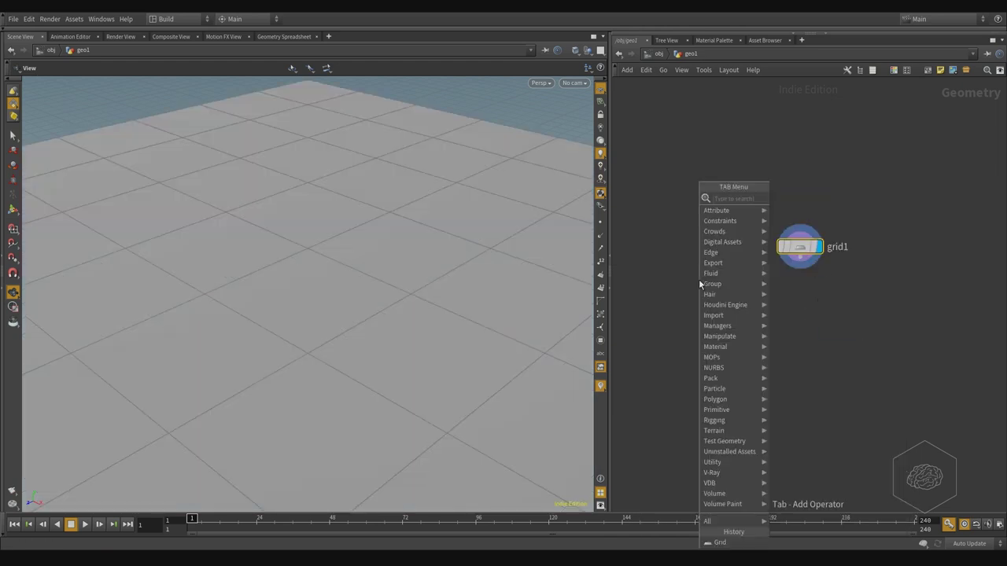
mouse_move(700, 283)
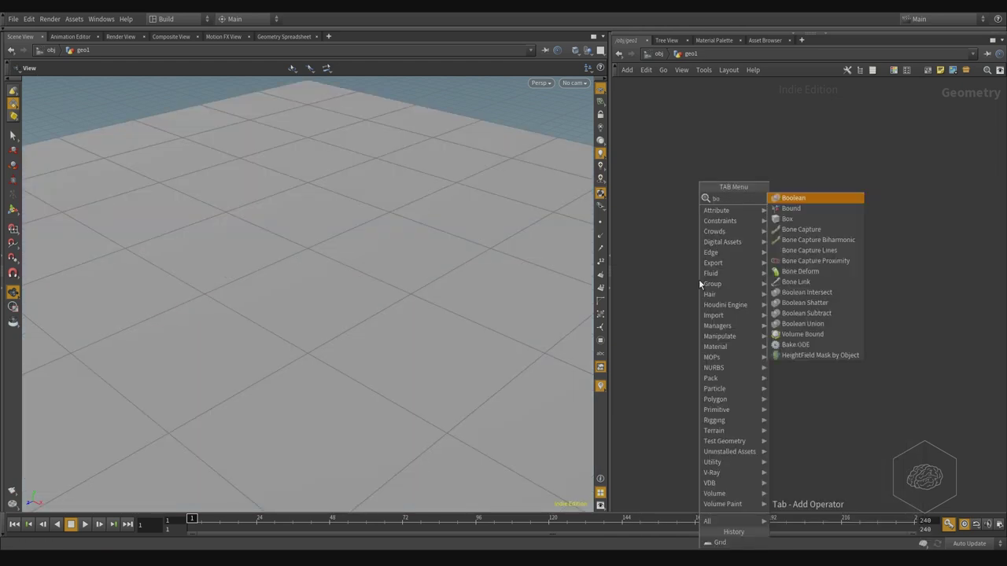
key("Return")
left_click(700, 282)
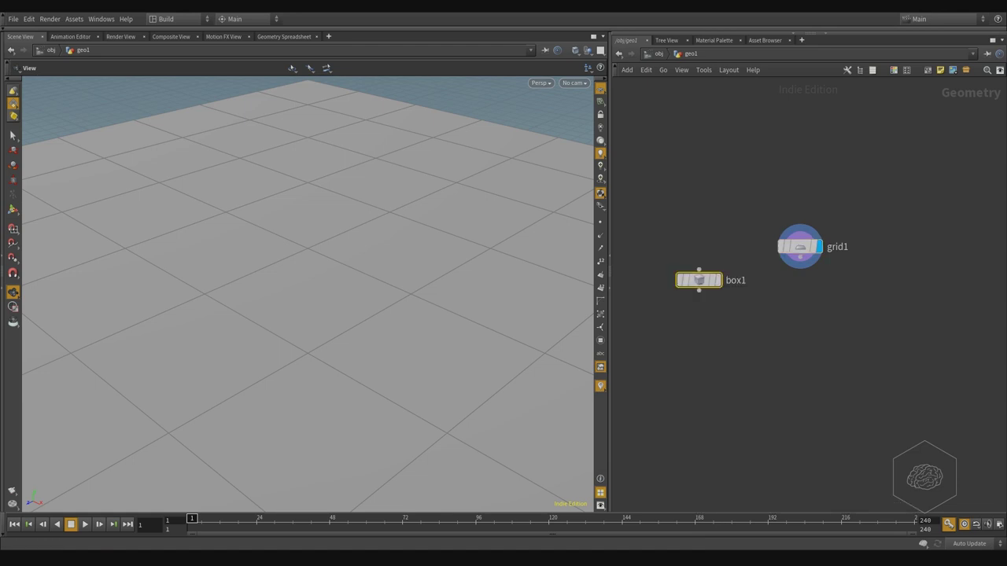
- Add a Transform node below the box, wire the box's output into it and display its result
key("Tab")
type("transf")
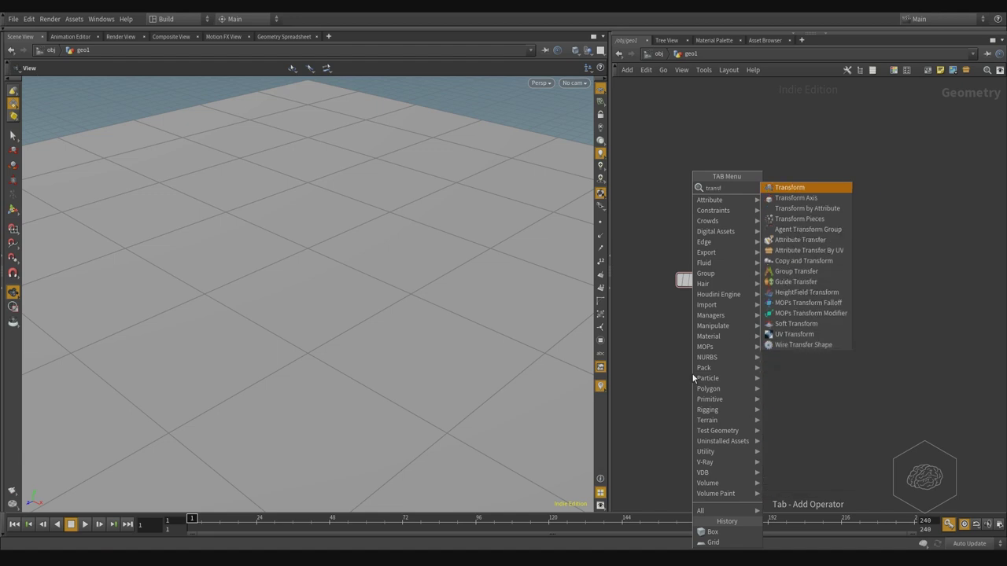
key("Return")
left_click(693, 378)
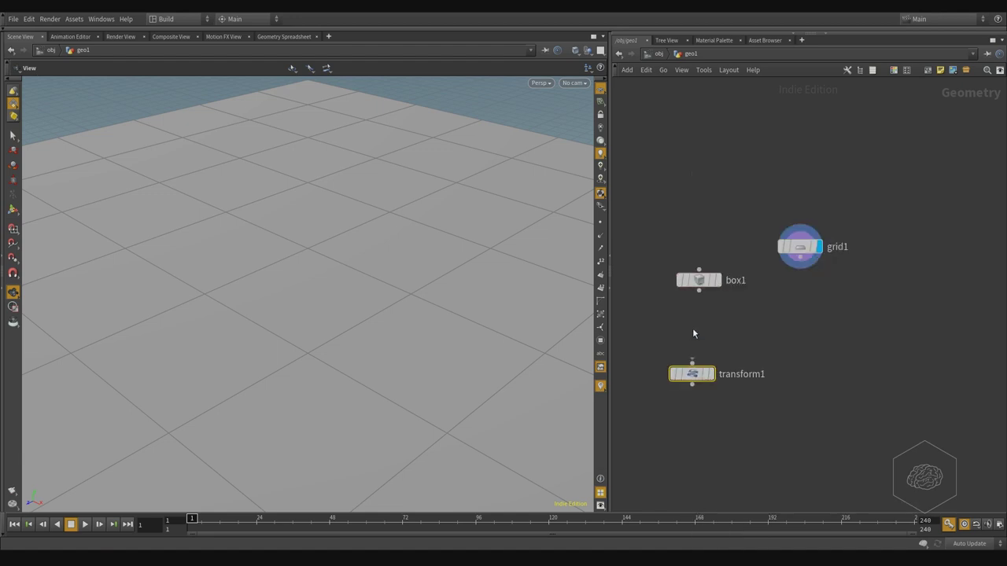
left_click(698, 291)
left_click(692, 363)
left_click_drag(692, 374, 698, 337)
left_click(722, 310)
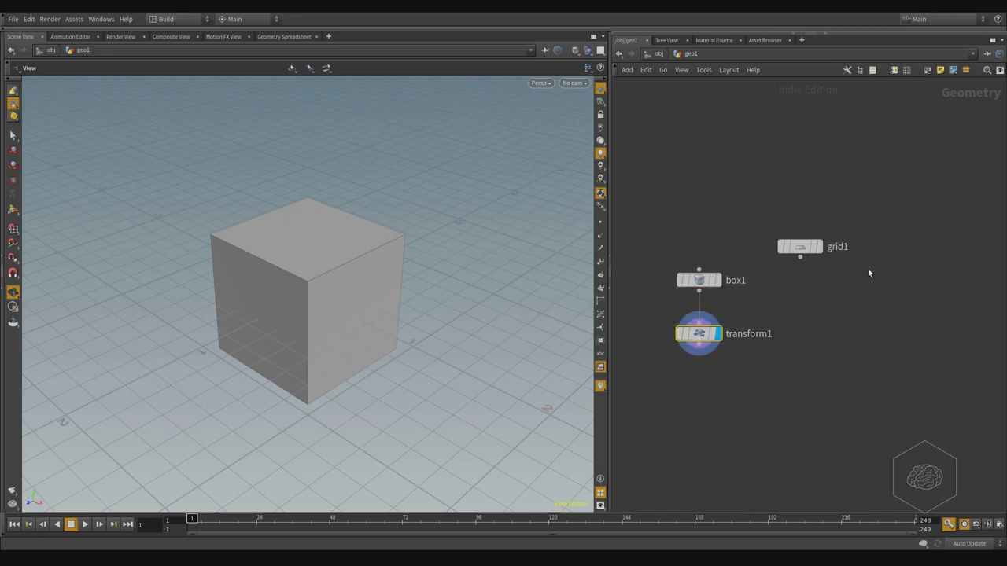
- Show the Transform node's parameters and set its scale to 0.1, 0.5, 0.1
left_click_drag(782, 326, 645, 363)
key("p")
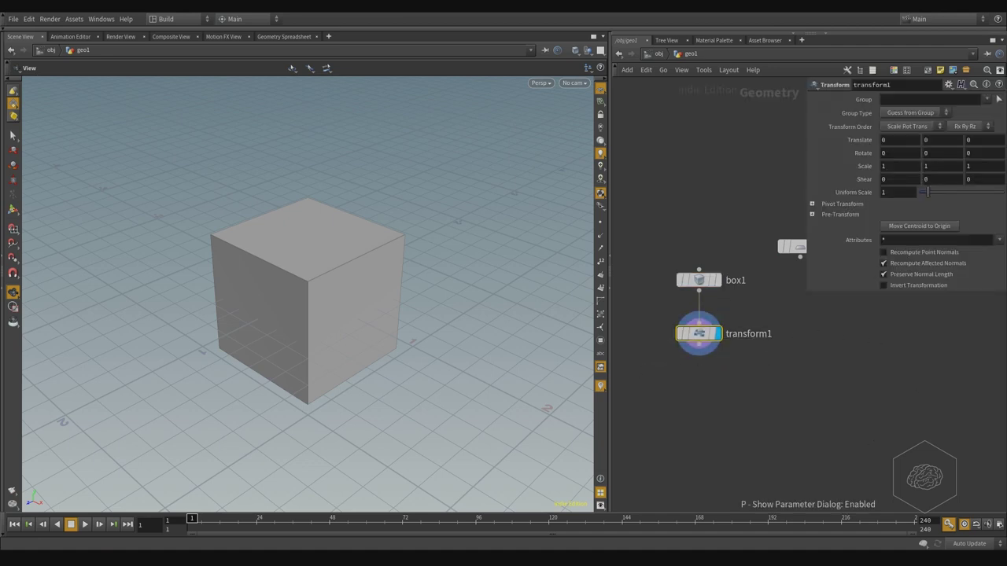
double_click(890, 165)
type("0.1")
key("Return")
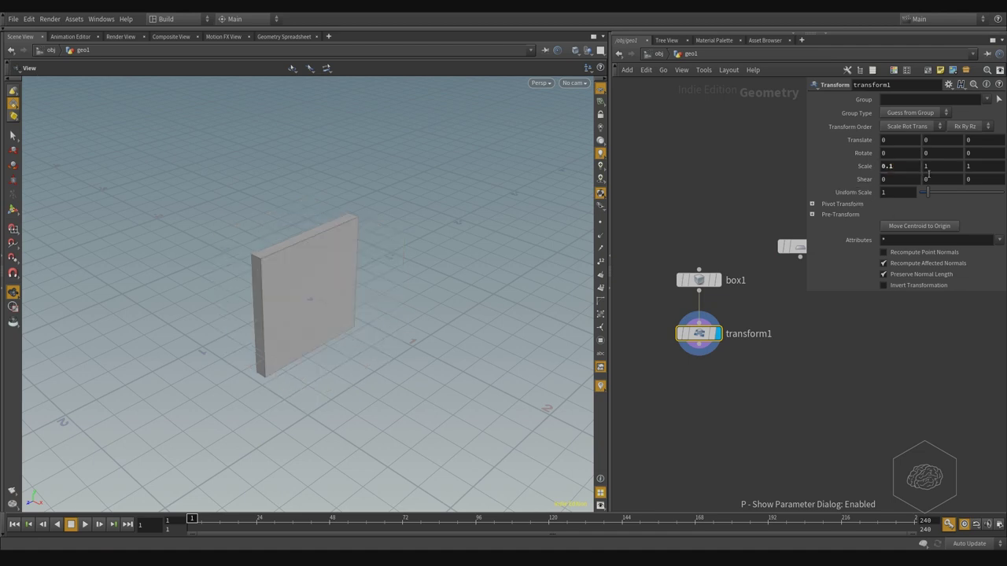
left_click(928, 166)
type("0.5")
key("Return")
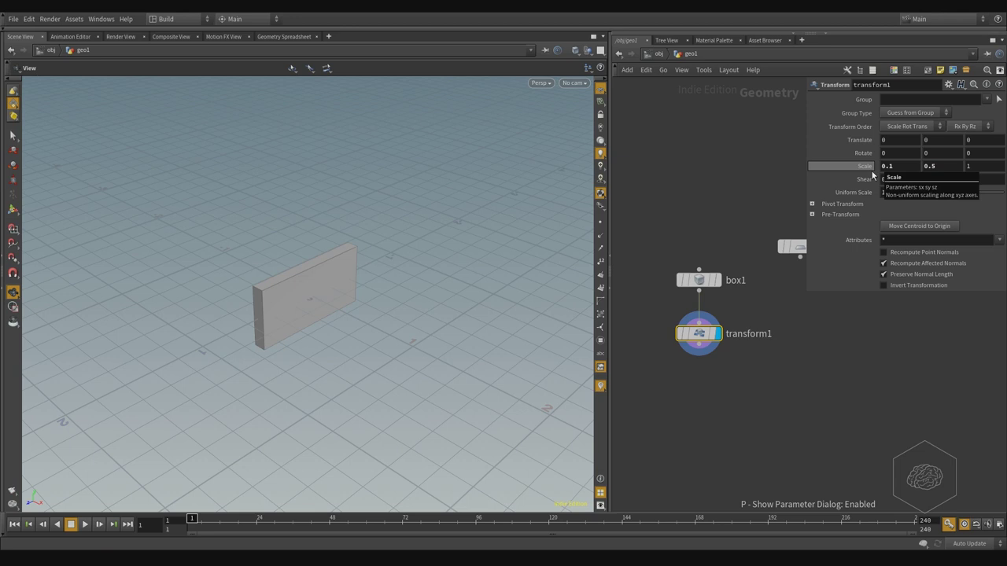
left_click(997, 168)
type("0.")
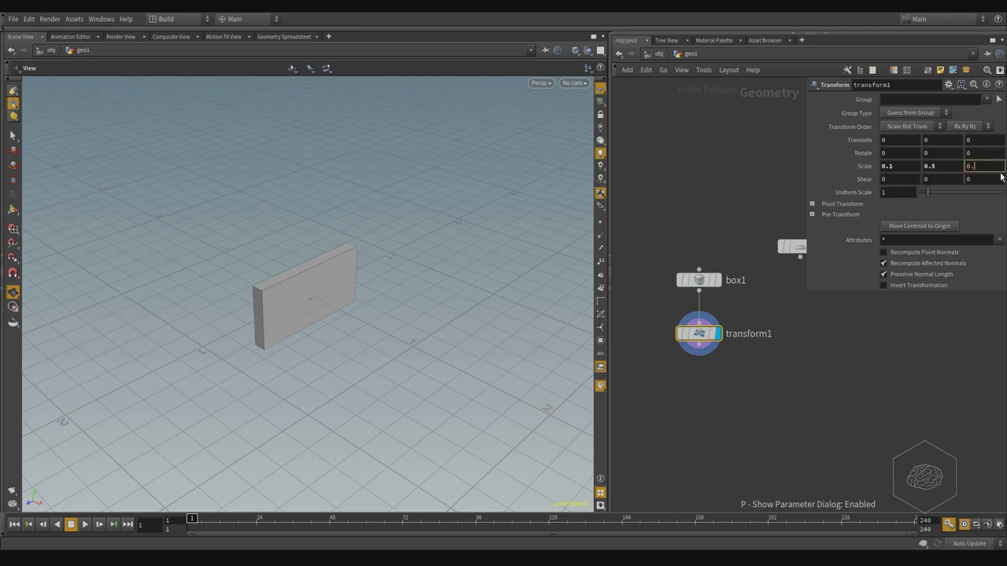
type("1")
key("Return")
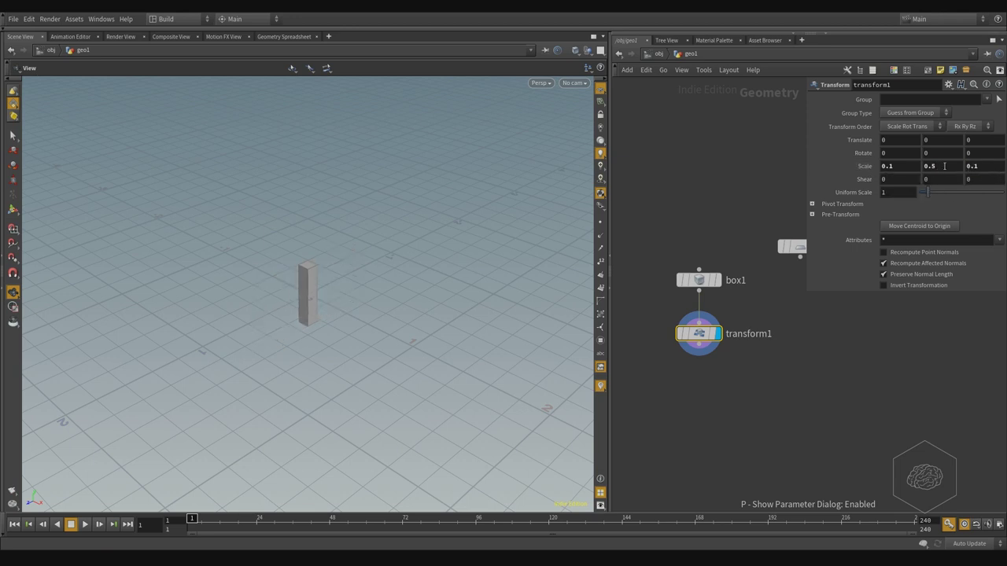
- Drive the Transform node's Y translate from its Y scale with a relative channel reference, using the expression ch("sy")/2
left_click_drag(944, 166, 927, 137)
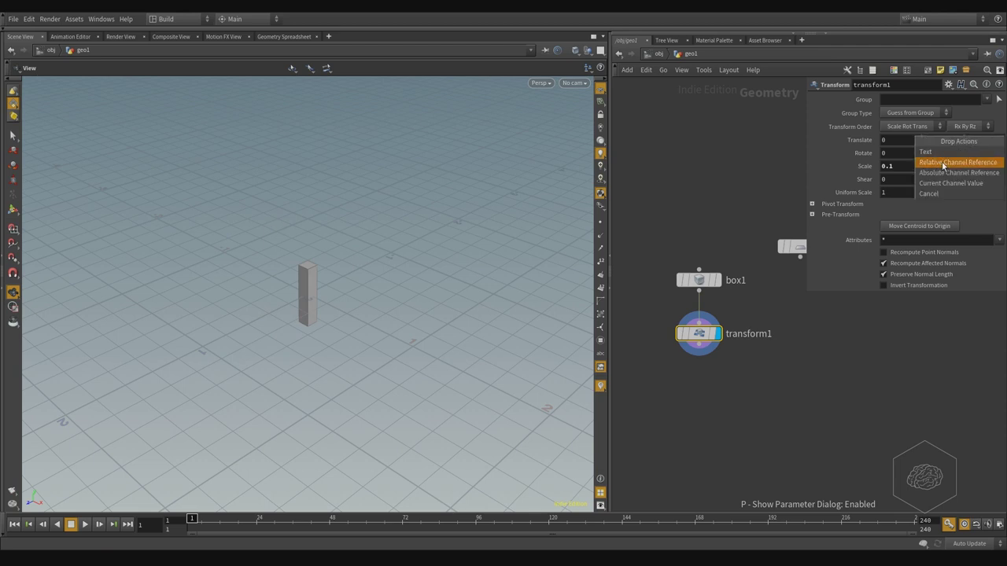
left_click(943, 163)
left_click(958, 138)
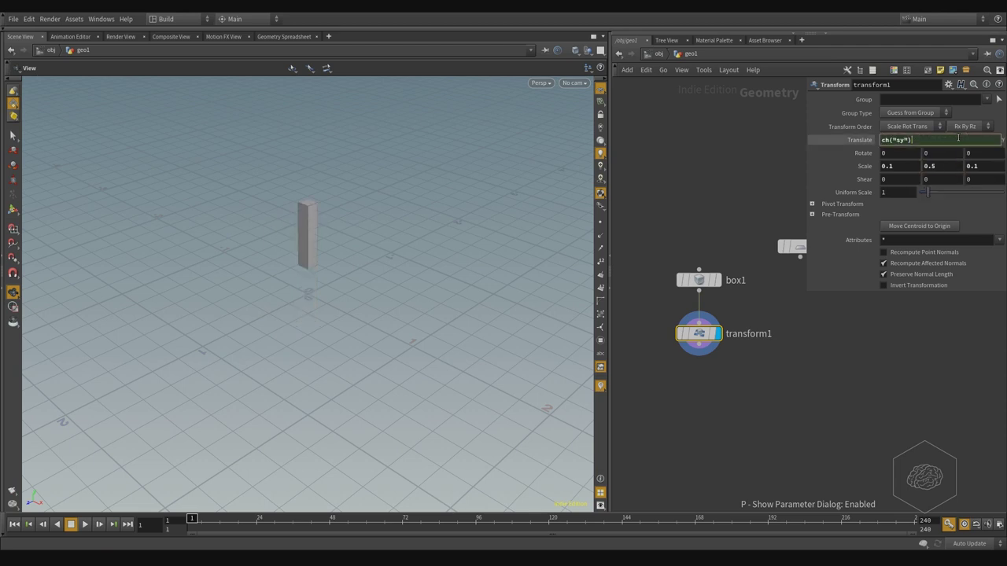
type("/2")
key("Return")
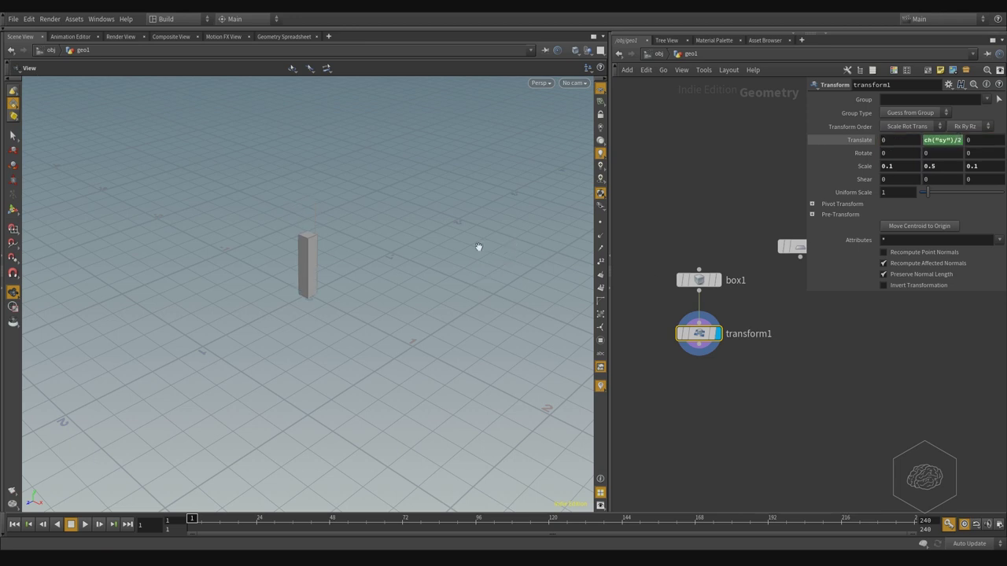
- Test the translate expression by raising the Y scale to 0.7, and restore the Y scale to 0.5
left_click_drag(478, 247, 413, 293)
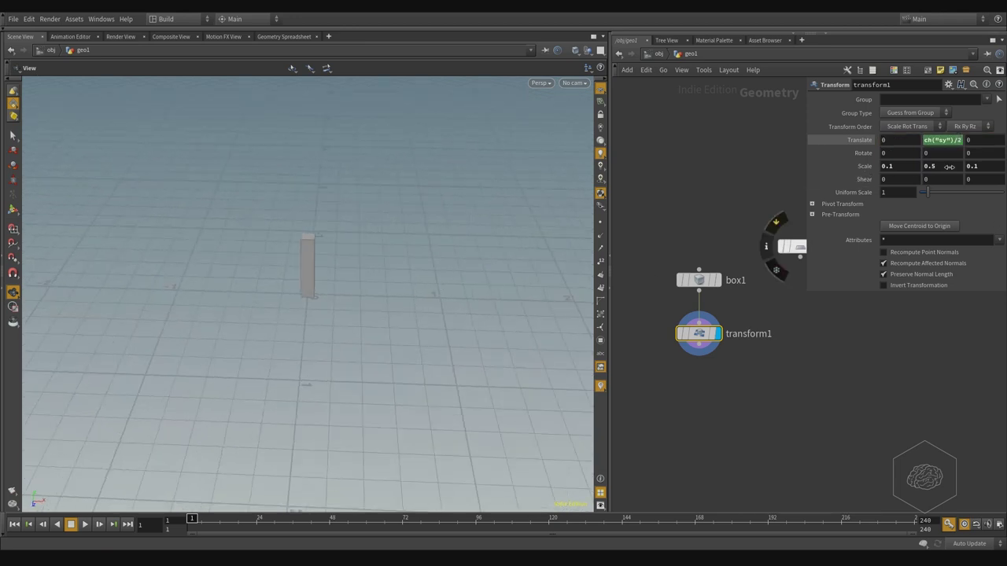
mouse_move(943, 170)
middle_mouse_down()
mouse_move(963, 171)
mouse_move(931, 169)
middle_mouse_up()
left_click_drag(323, 341, 363, 315)
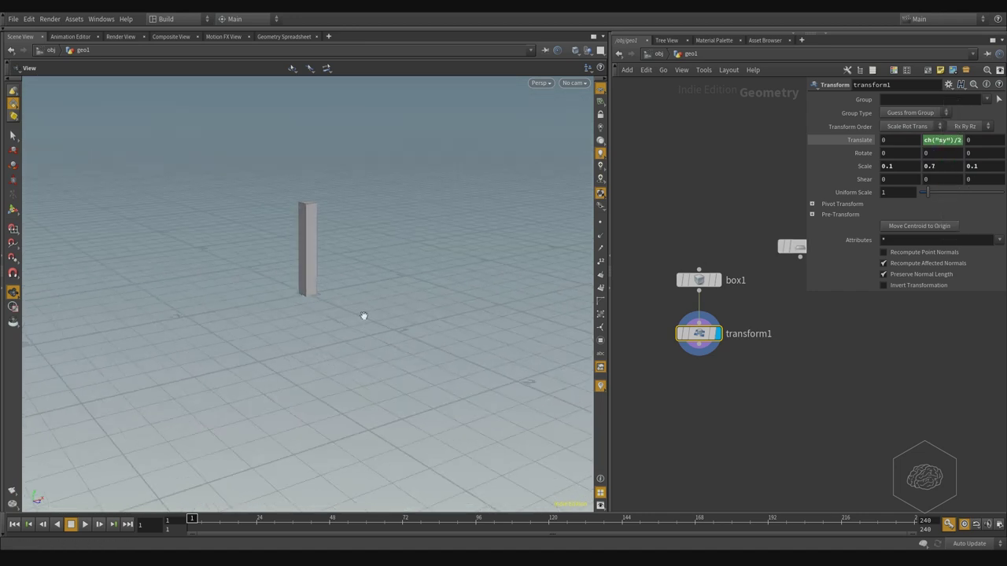
key("ctrl+z")
left_click(940, 169)
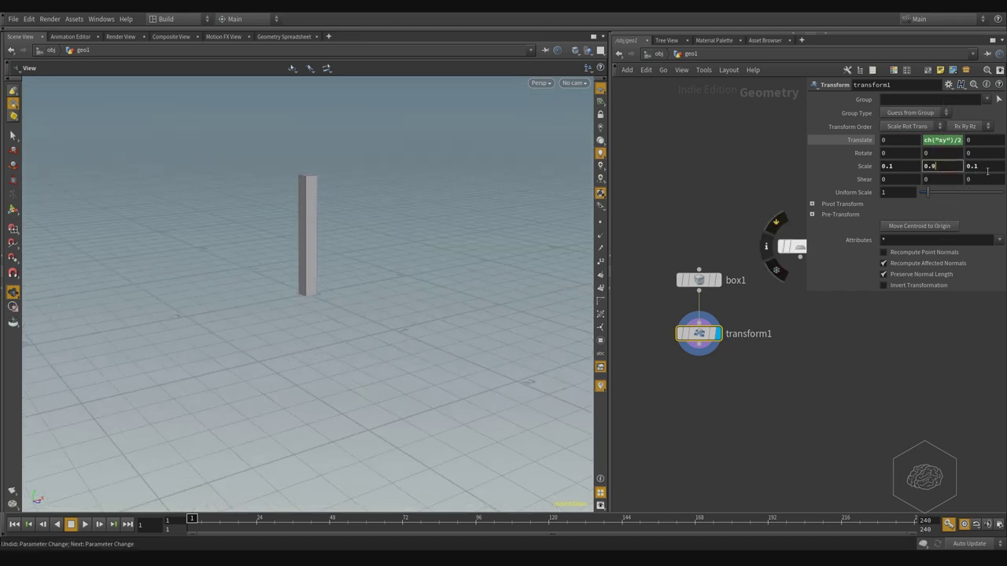
key("shift+Left")
type("5")
key("Return")
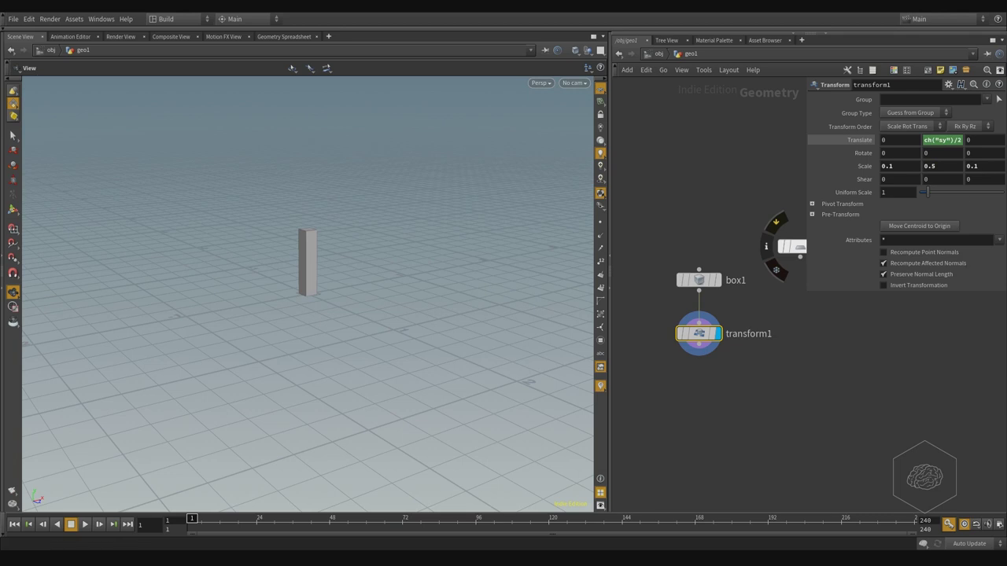
- Reveal the Transform node's pivot parameters and show its transform handle around the column in the viewport
left_click(813, 204)
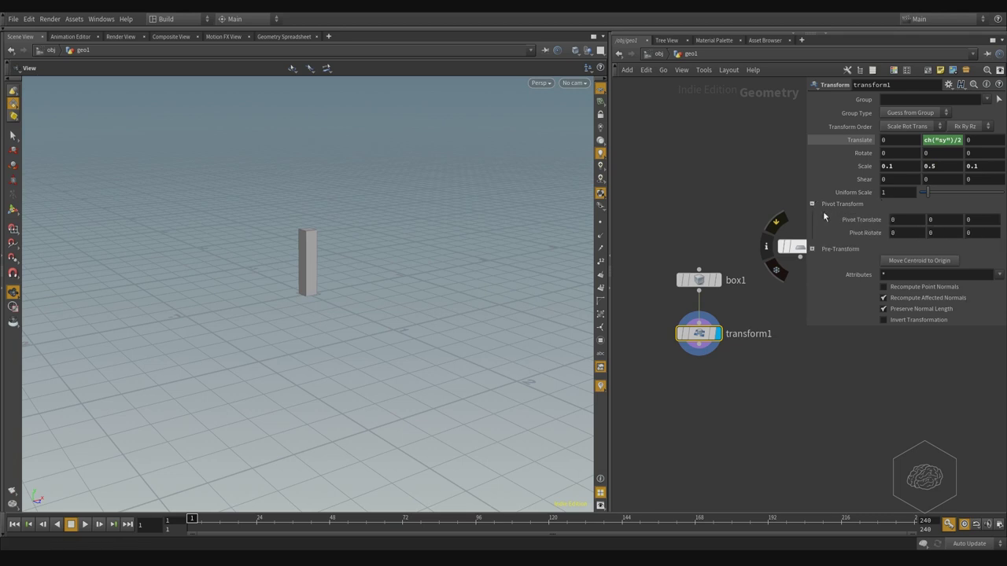
left_click(932, 220)
left_click(13, 209)
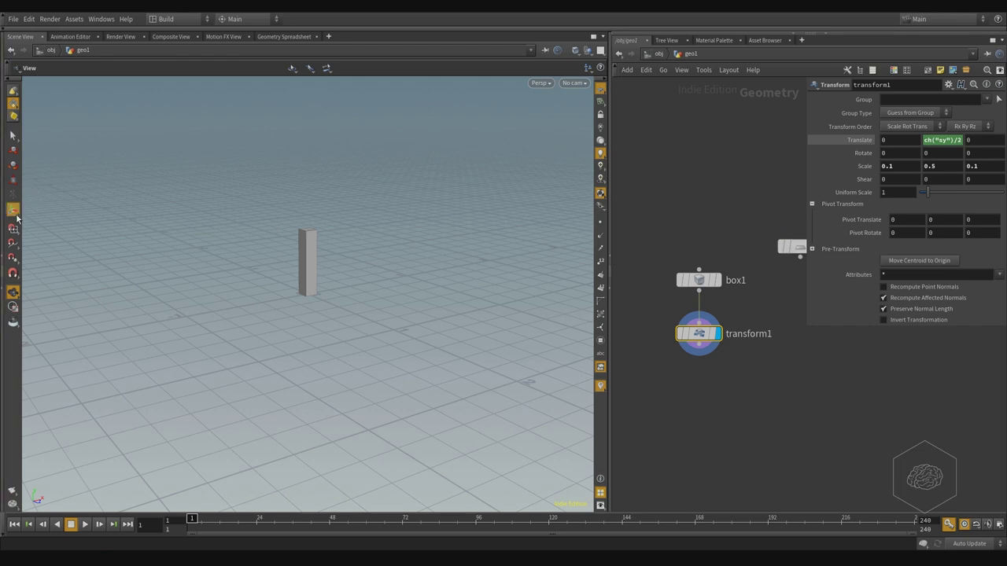
scroll(306, 261, "up", 9)
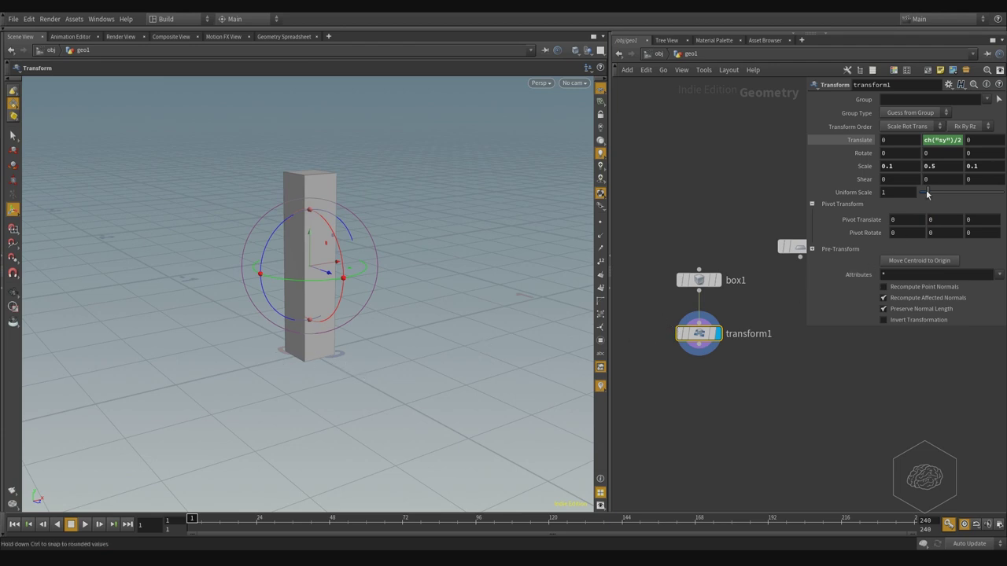
- Try a Pivot Translate Y value of -0.5, inspect the column's base, and undo the pivot change
left_click(951, 221)
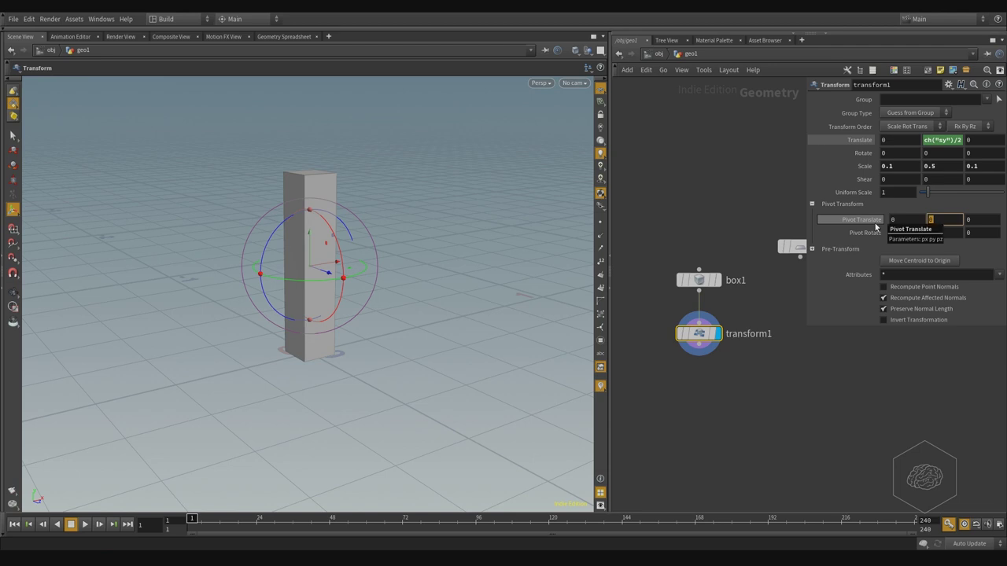
type("-0.5")
key("Return")
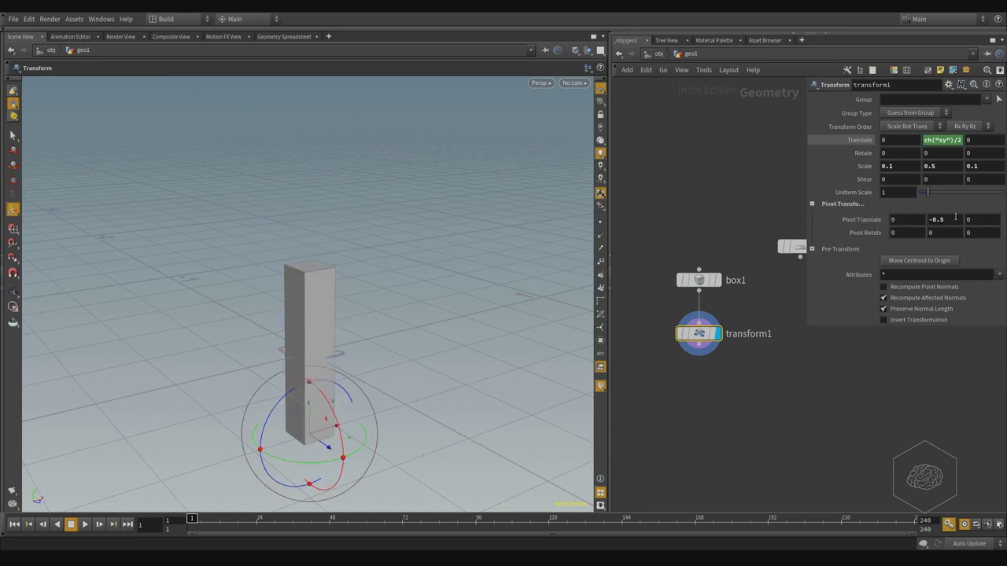
left_click_drag(380, 410, 422, 343, "alt")
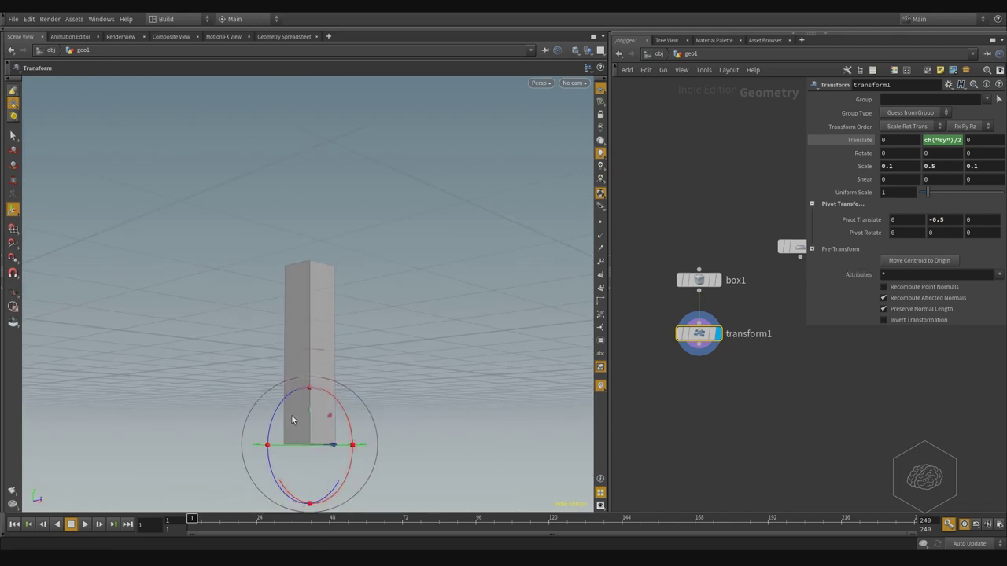
key("ctrl+z")
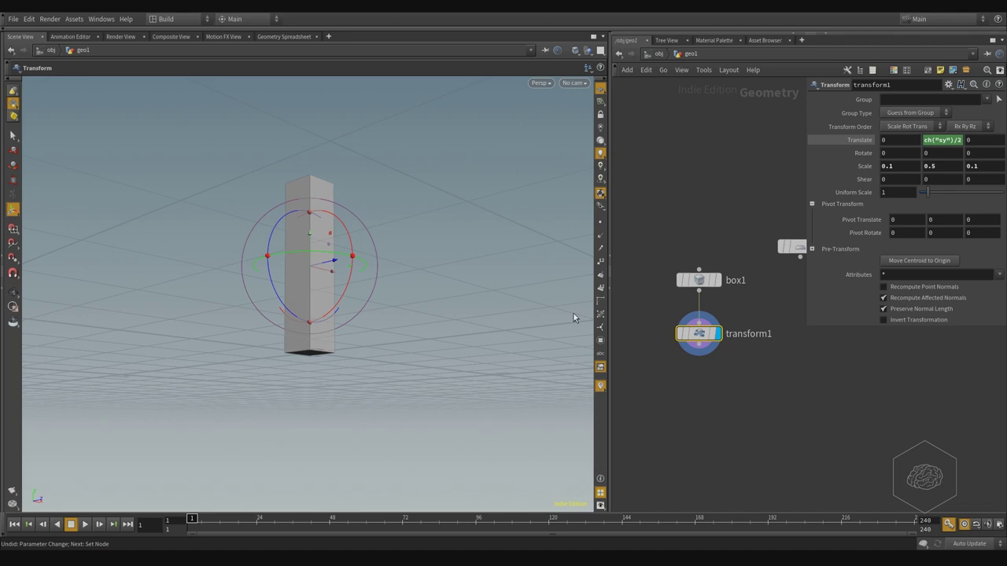
- Widen the Transform node's parameter display over the network to make room for long expressions
left_click(940, 219)
mouse_move(723, 290)
left_click_drag(806, 215, 705, 213)
- Try the variable $CEY as the Pivot Translate Y value of the Transform node, and undo it
left_click(873, 220)
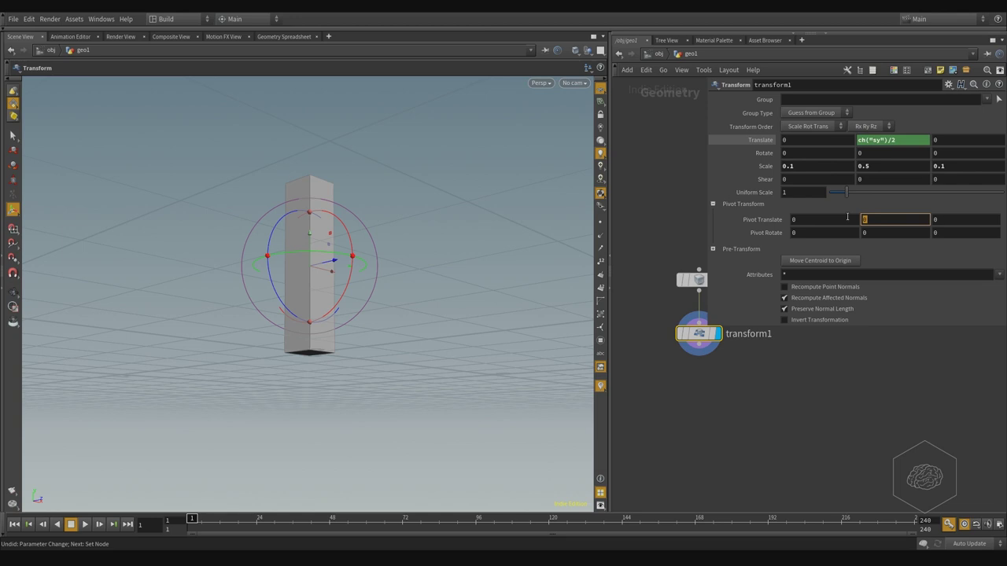
type("$")
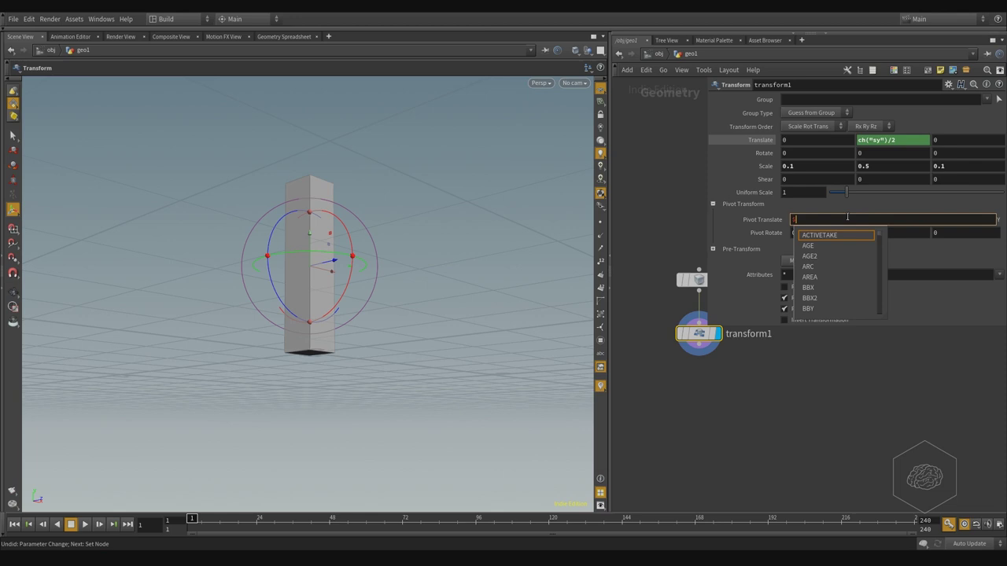
type("CE")
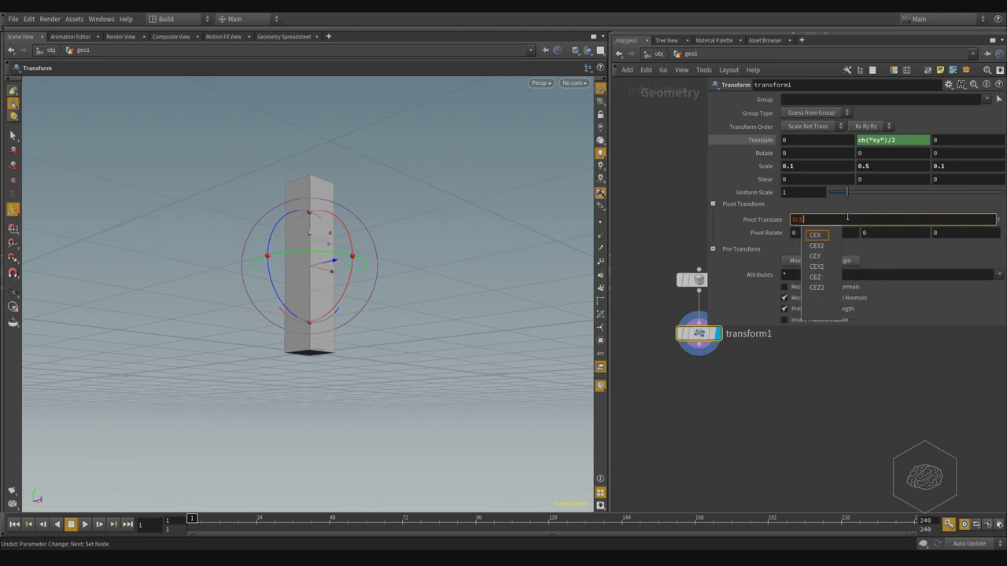
key("Down")
key("Down")
key("Down")
type("Y")
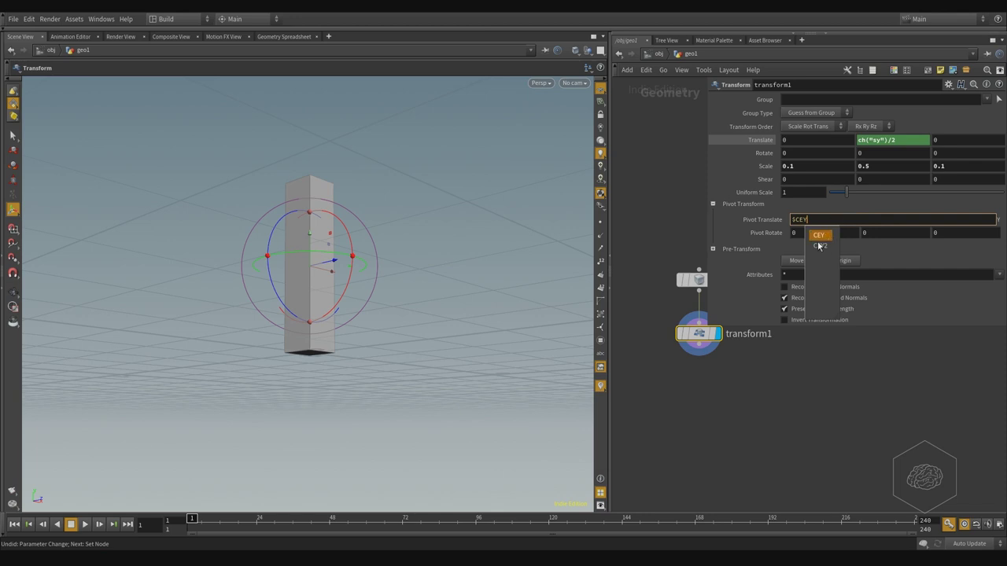
left_click(820, 235)
left_click(828, 221)
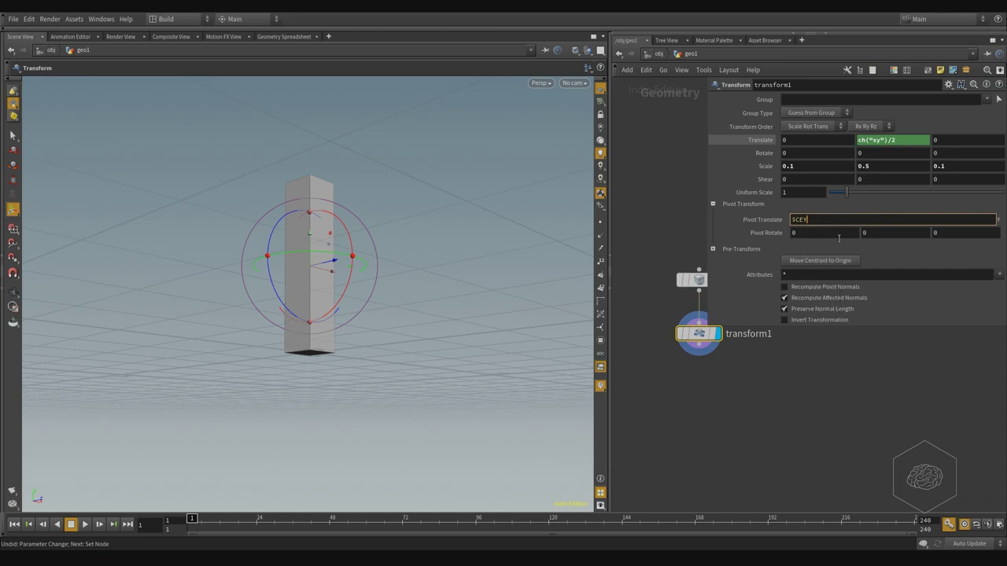
key("Return")
key("ctrl+z")
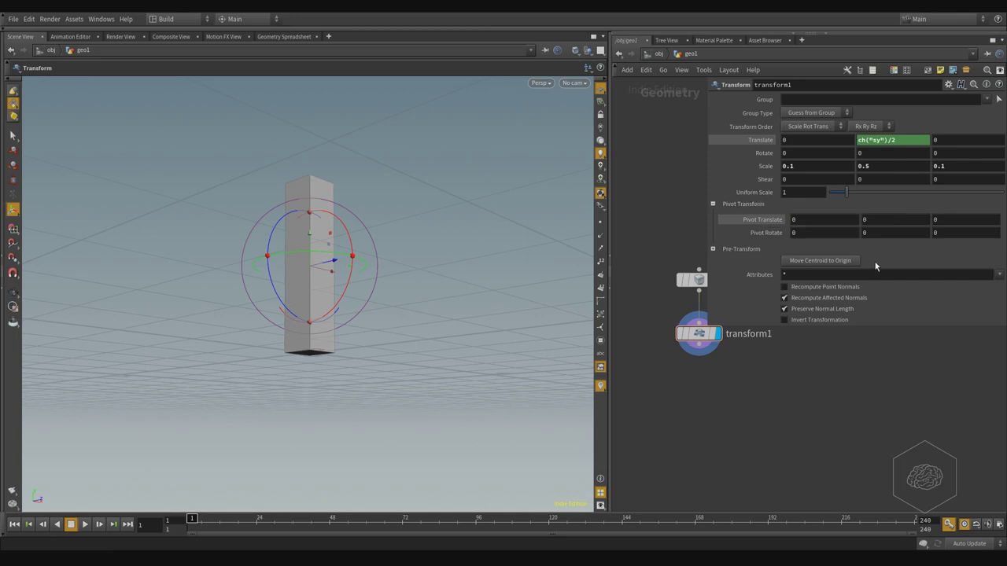
- Set the Transform node's Pivot Translate Y to the variable $YMIN
double_click(882, 221)
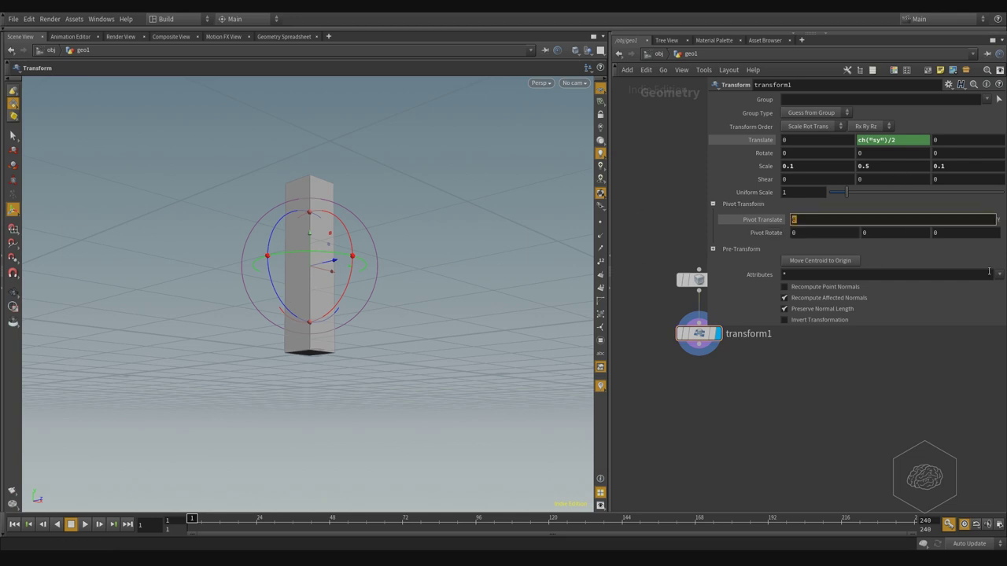
key("BackSpace")
type("$YMIN")
key("BackSpace")
key("BackSpace")
type("IN")
key("Return")
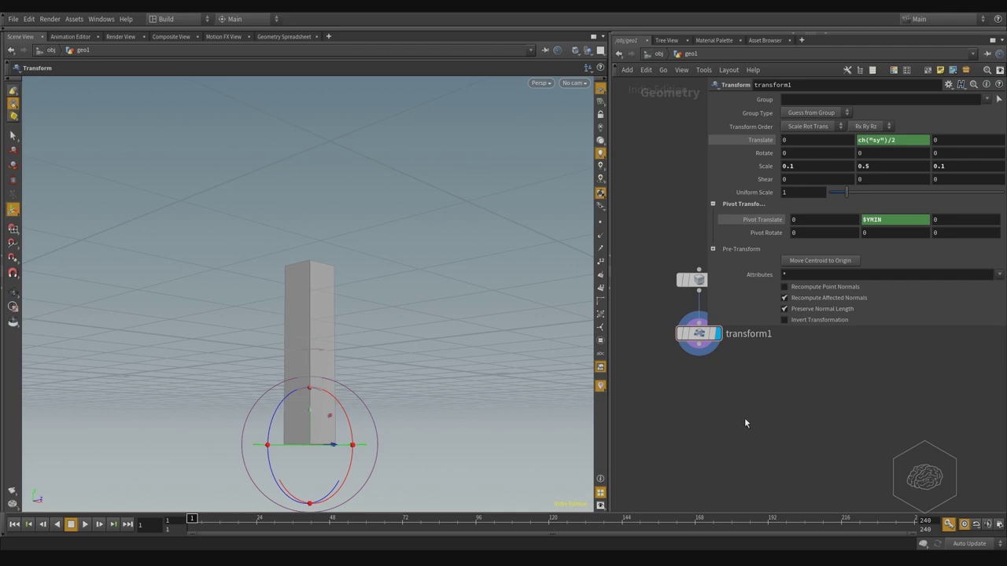
- Inspect the column's base and test the pivot by trying a Scale Y value of 1 on the Transform node
left_click_drag(218, 283, 315, 294, "alt")
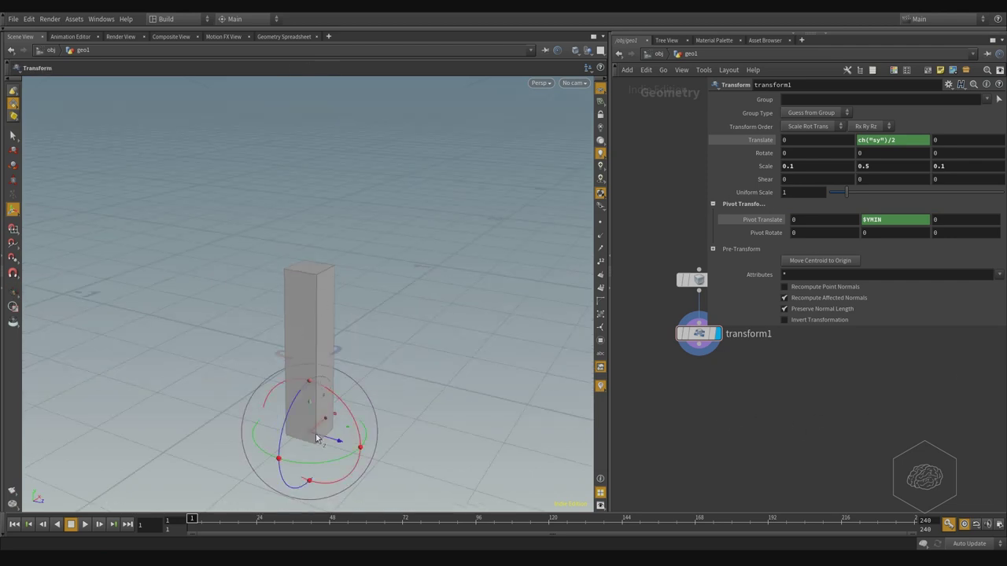
key("Escape")
left_click_drag(487, 310, 447, 305)
left_click_drag(311, 421, 304, 361)
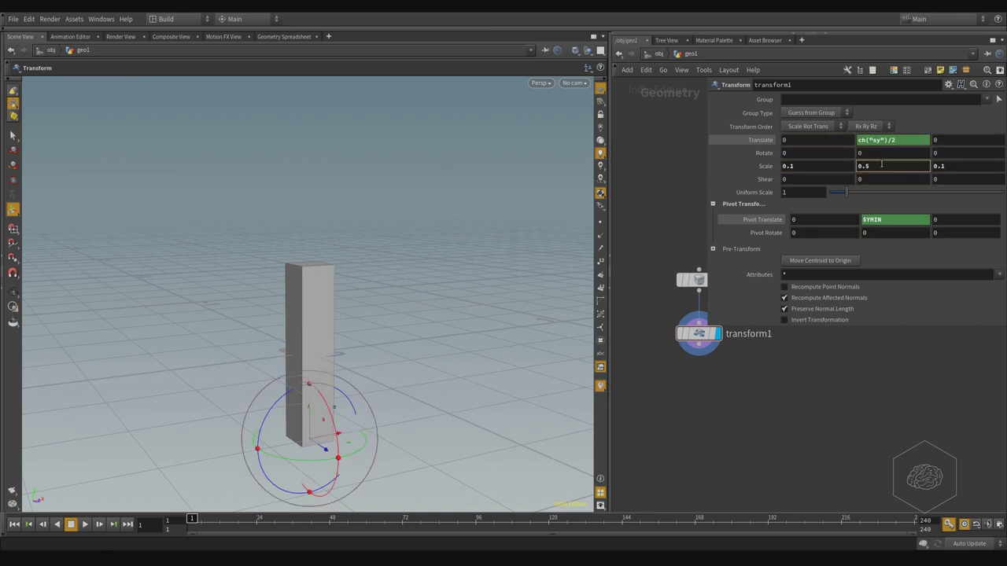
middle_click_drag(881, 163, 910, 173)
left_click(910, 172)
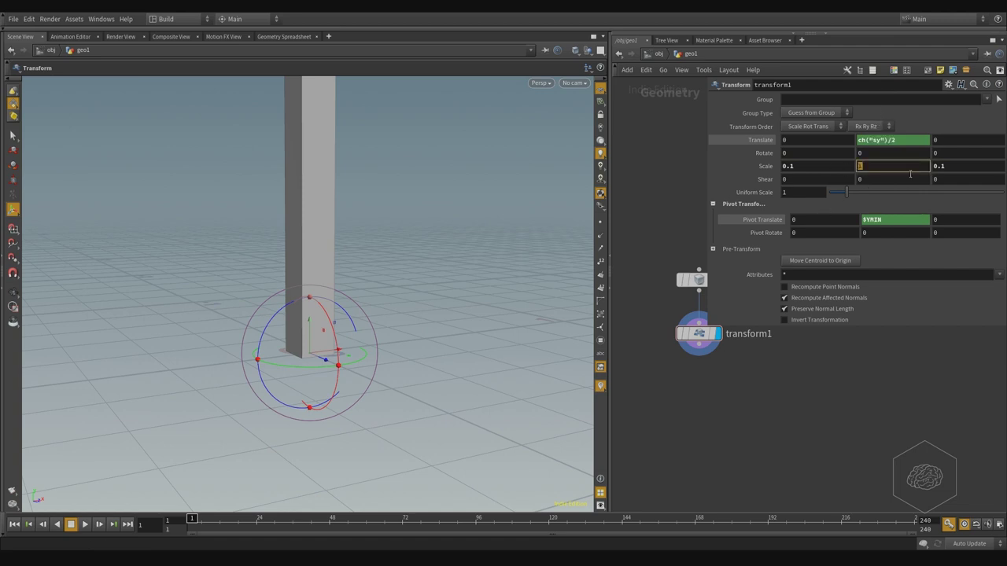
- Remove the division by 2 from the Translate Y expression, leaving ch("sy")
left_click(907, 142)
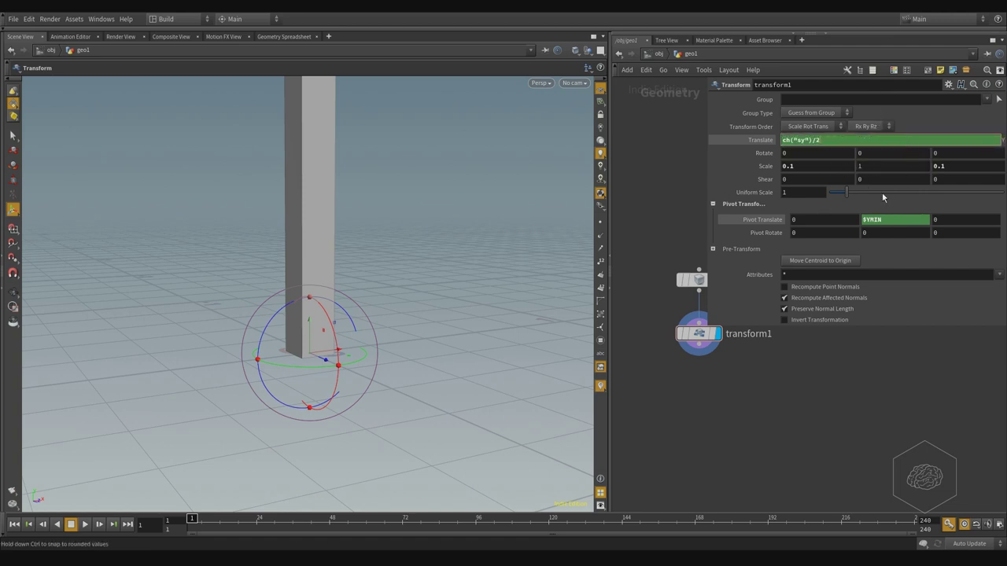
key("BackSpace")
key("BackSpace")
key("Return")
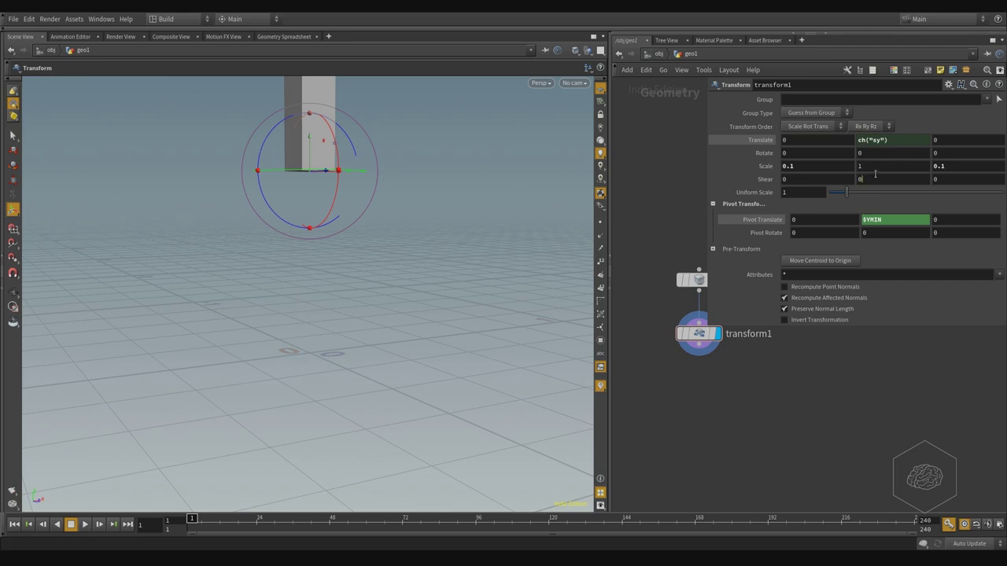
- Set the Transform node's Scale Y to 0.5 and check the column against the ground plane
left_click(875, 168)
type("0.5")
key("Return")
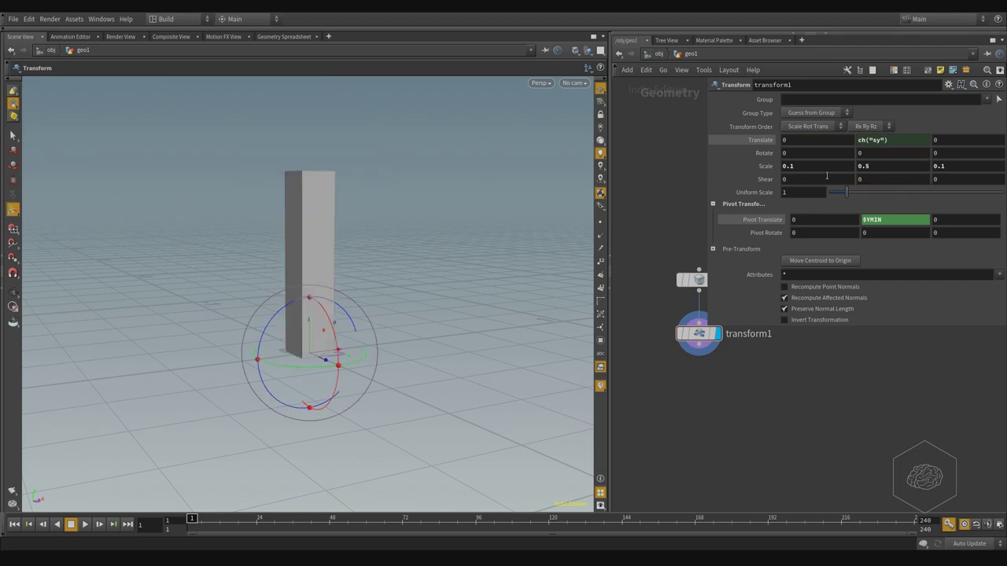
left_click(895, 140)
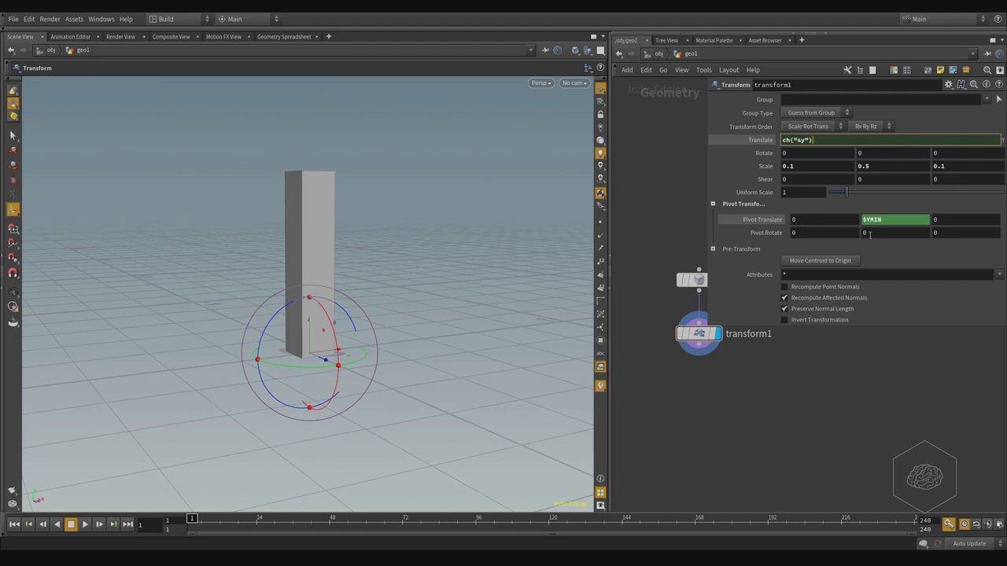
left_click(417, 273)
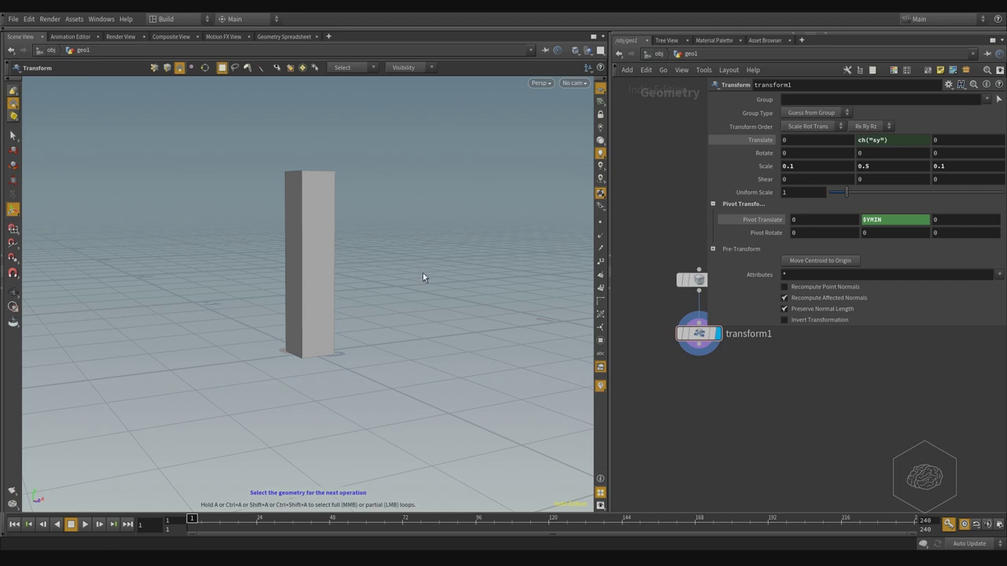
left_click_drag(423, 276, 431, 292, "alt")
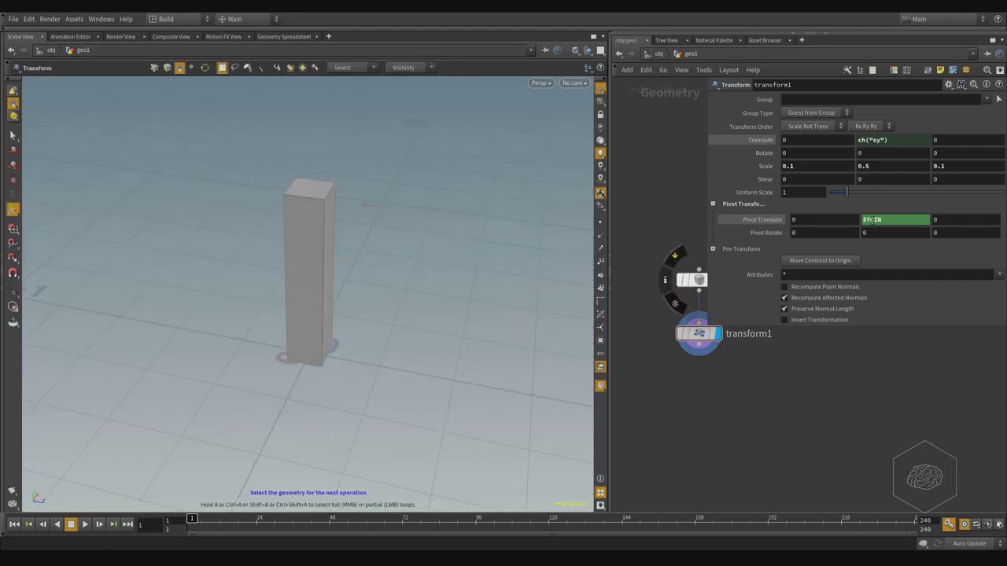
- Try other Scale Y values, including 0.7, to test whether the column stays on the ground, and undo the changes
mouse_move(880, 170)
middle_mouse_down()
mouse_move(914, 170)
mouse_move(898, 170)
middle_mouse_up()
key("ctrl+z")
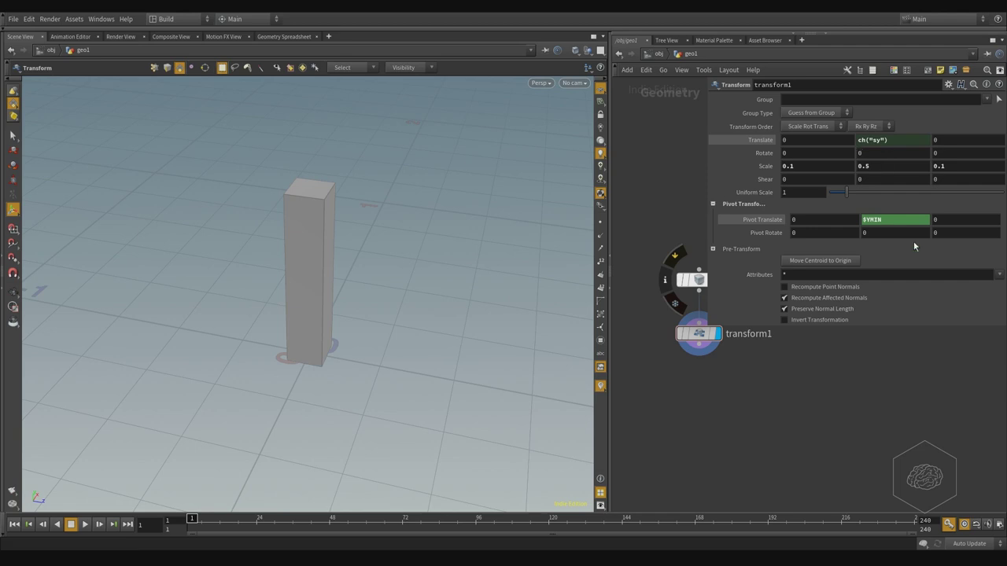
key("Escape")
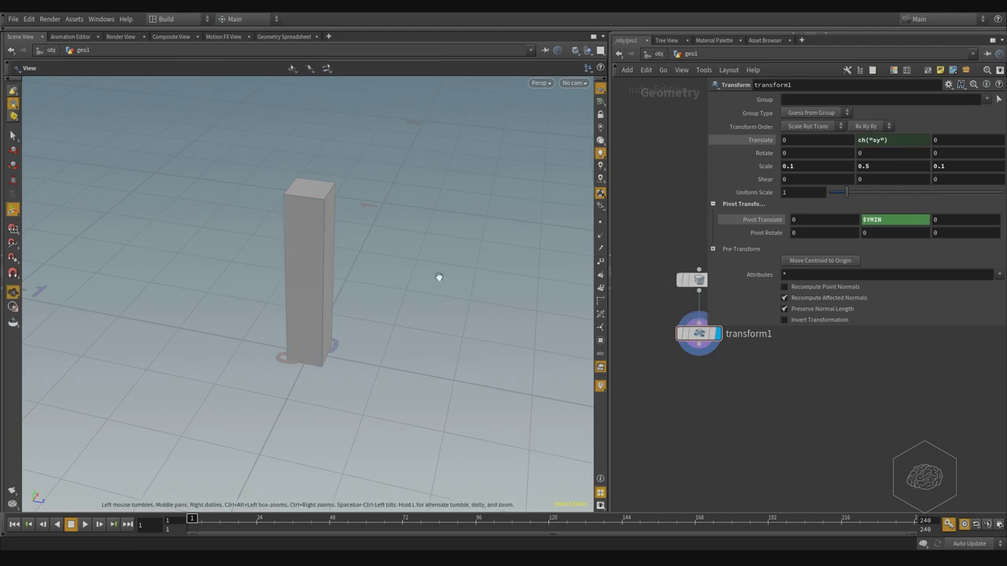
left_click_drag(440, 277, 371, 291)
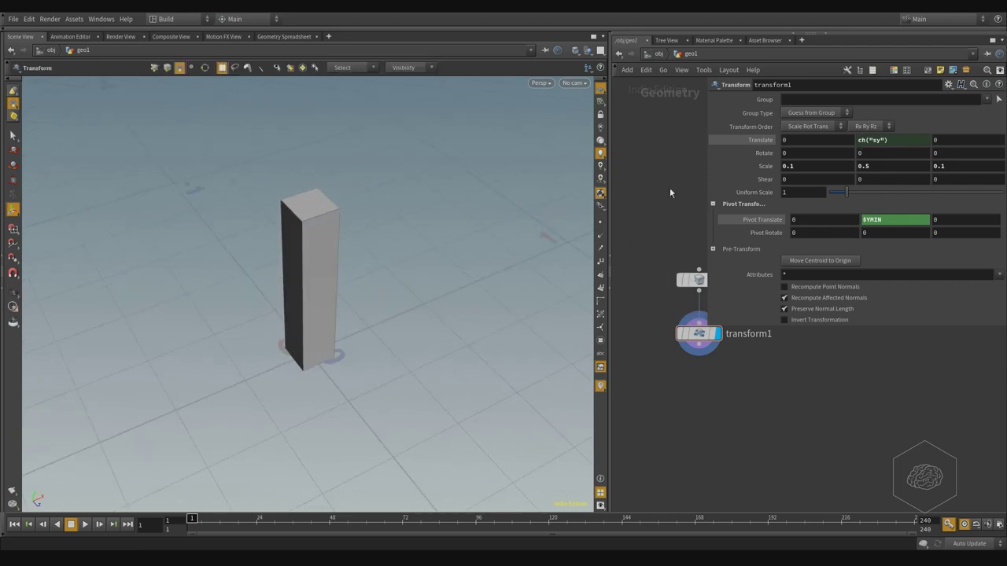
left_click_drag(451, 349, 506, 296)
key("t")
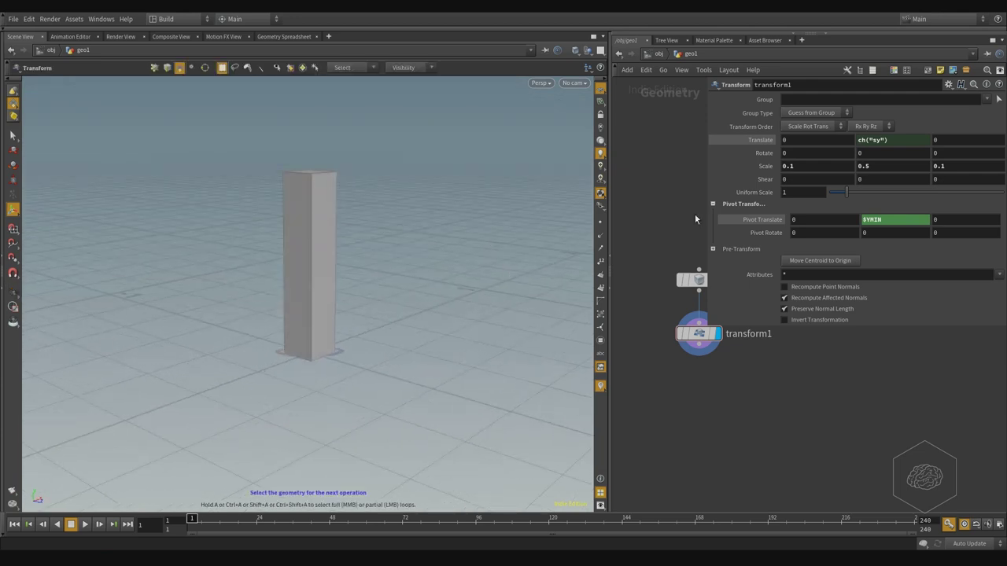
middle_click_drag(875, 163, 881, 142)
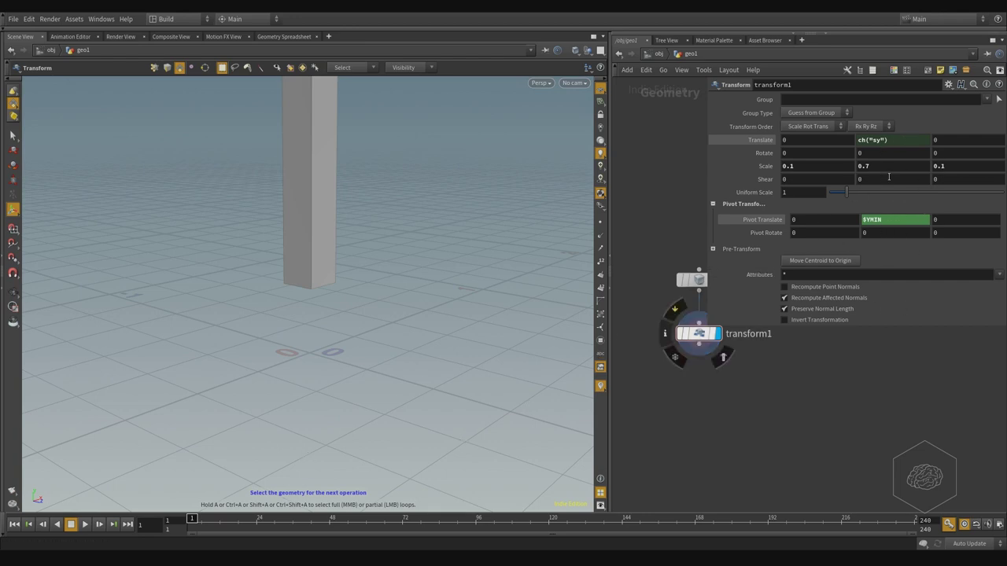
key("ctrl+z")
- Replace the $YMIN expression in Pivot Translate Y with the fixed value -0.5 and inspect the column on the ground plane
right_click(893, 222)
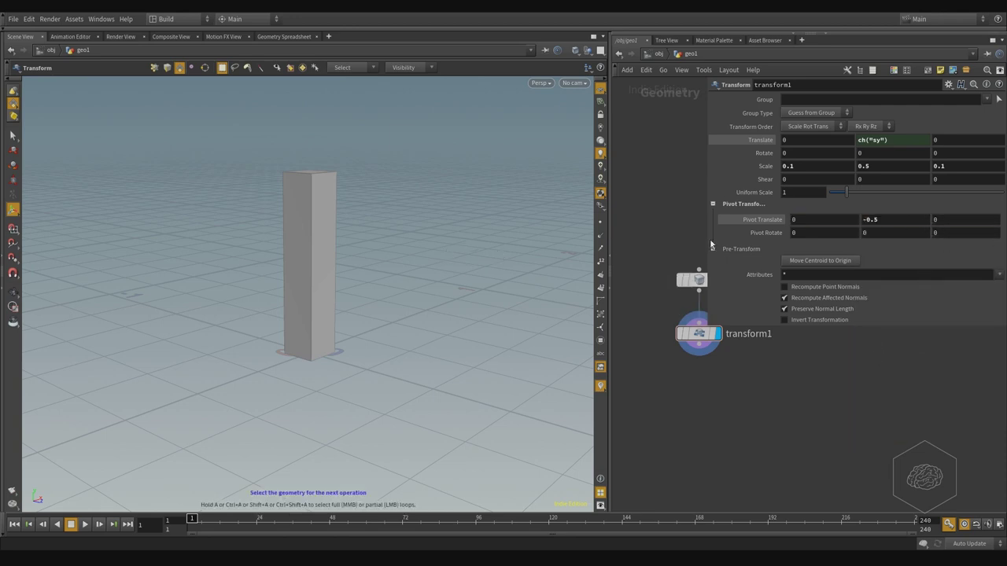
left_click(891, 166)
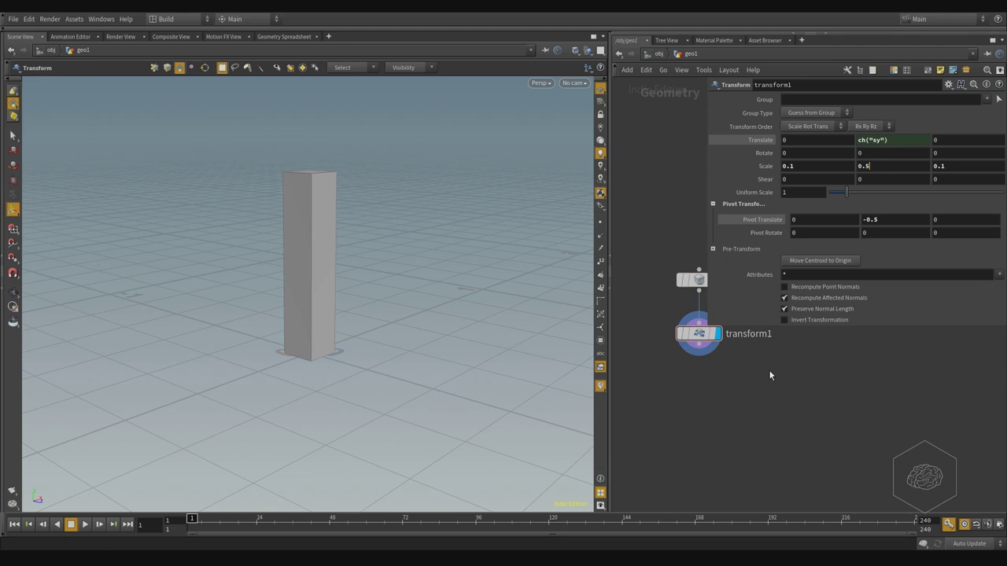
middle_click_drag(769, 371, 753, 417)
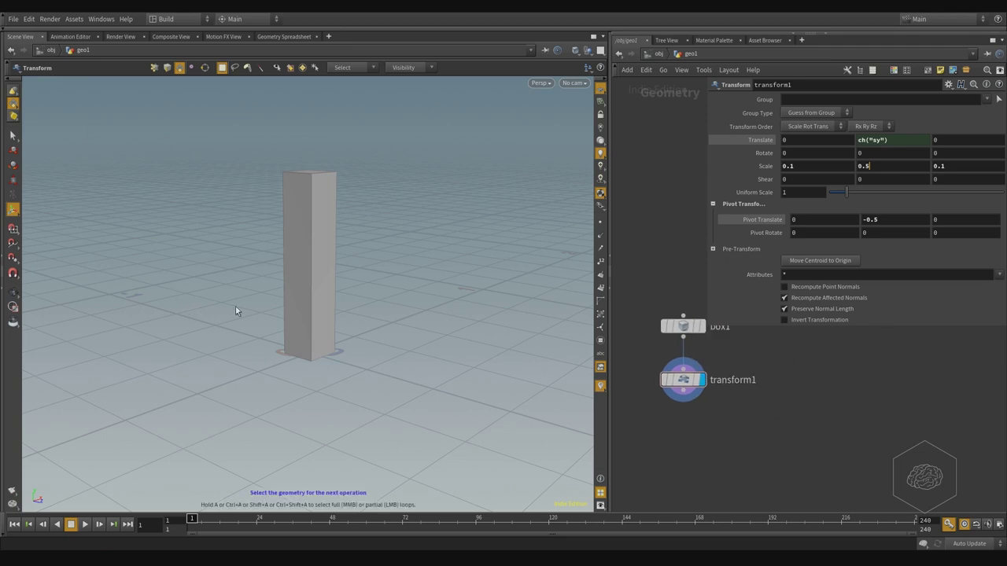
key("Escape")
left_click_drag(236, 310, 341, 236)
left_click_drag(427, 279, 375, 304)
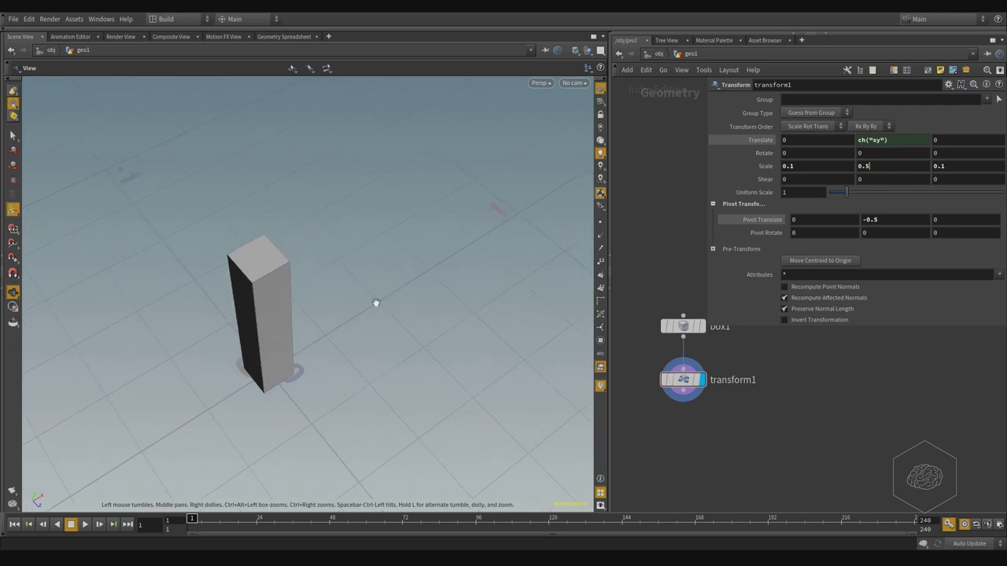
scroll(327, 258, "down", 4)
scroll(327, 258, "down", 4)
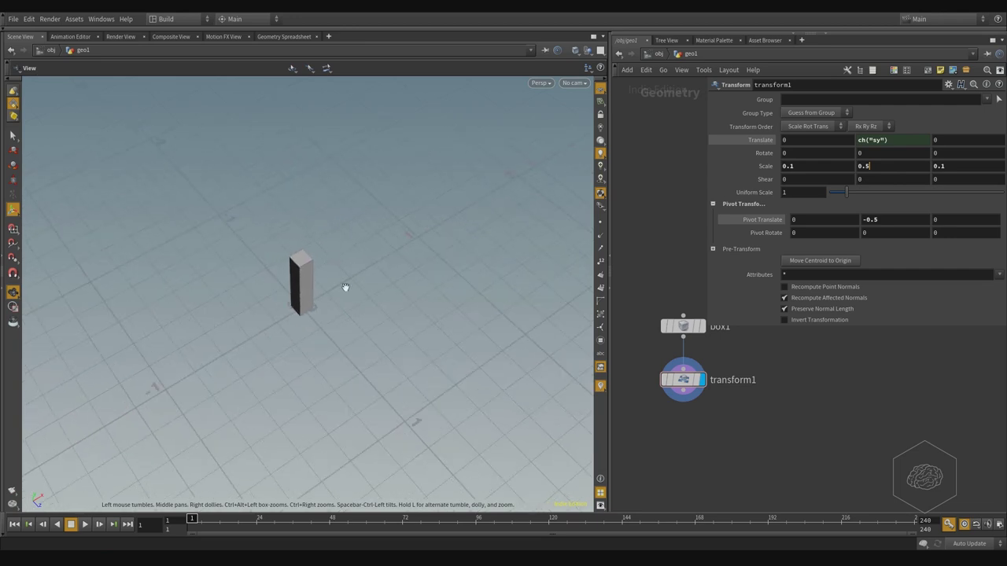
middle_click_drag(390, 320, 369, 326)
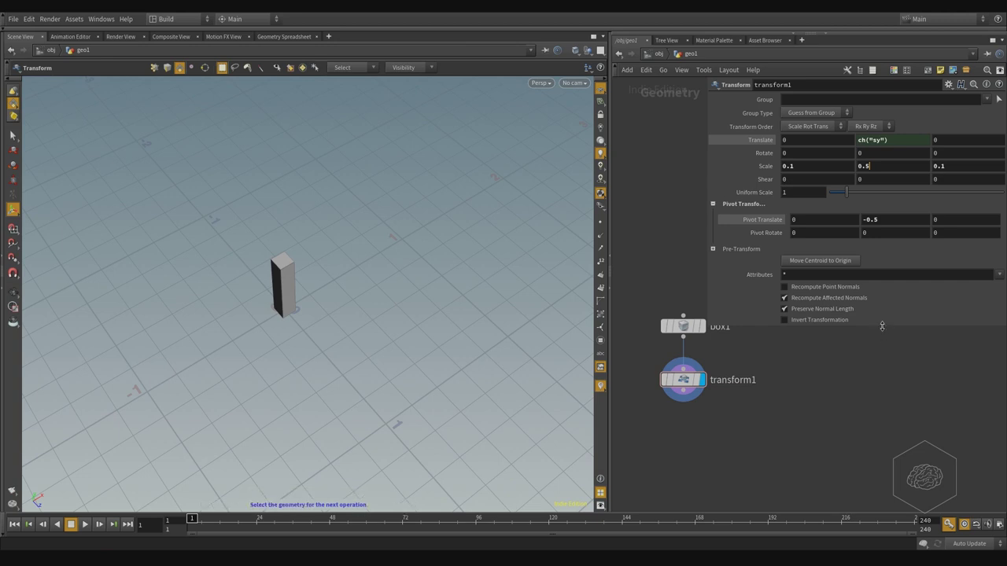
- Shorten the parameter display over the network and add a Copy to Points node below the existing nodes
left_click_drag(883, 325, 889, 287)
middle_click_drag(868, 381, 863, 399)
key("Tab")
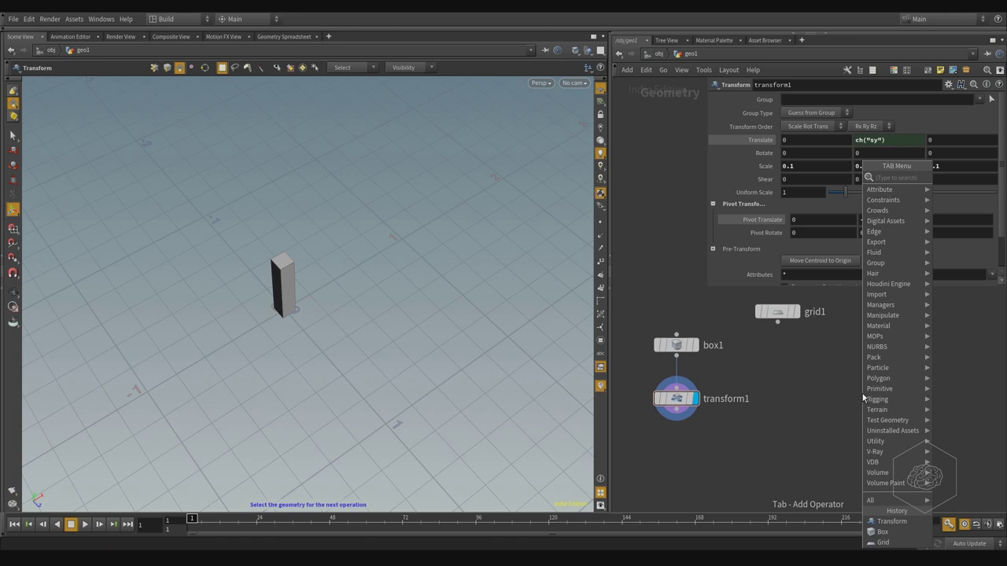
type("copyto")
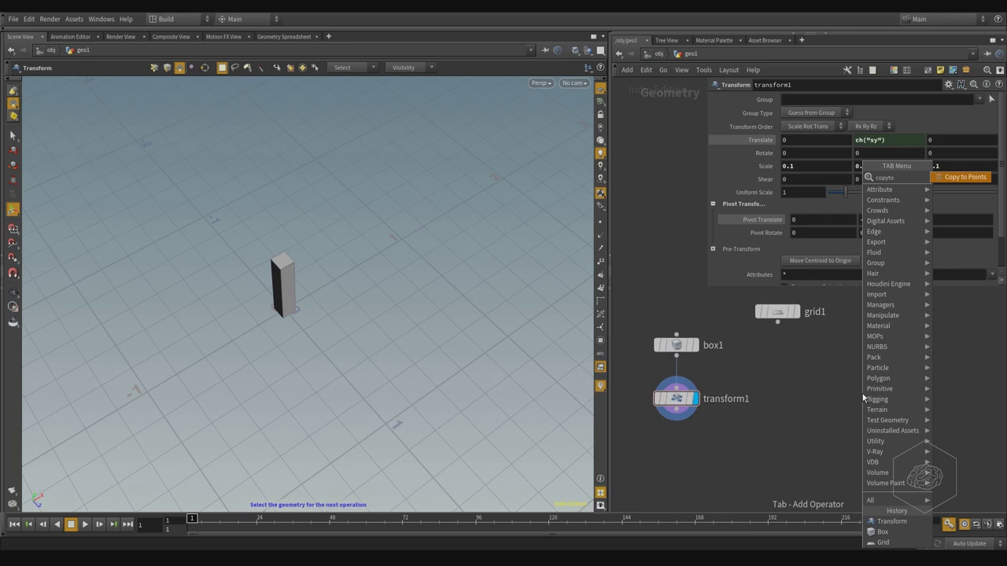
key("Return")
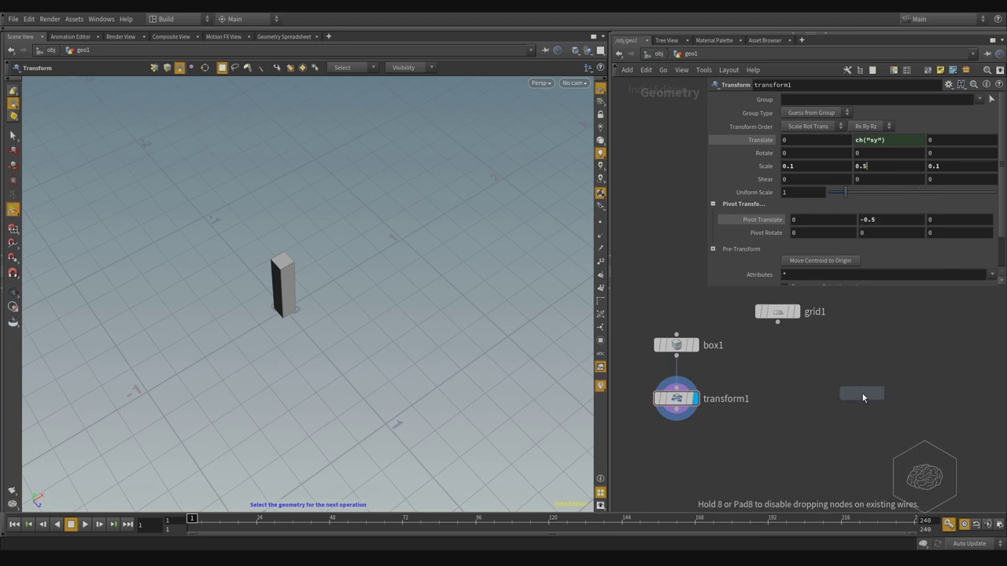
left_click(846, 389)
left_click_drag(842, 386, 820, 451)
- Connect transform1 to the first input of the Copy to Points node and position that node lower in the network
left_click(680, 415)
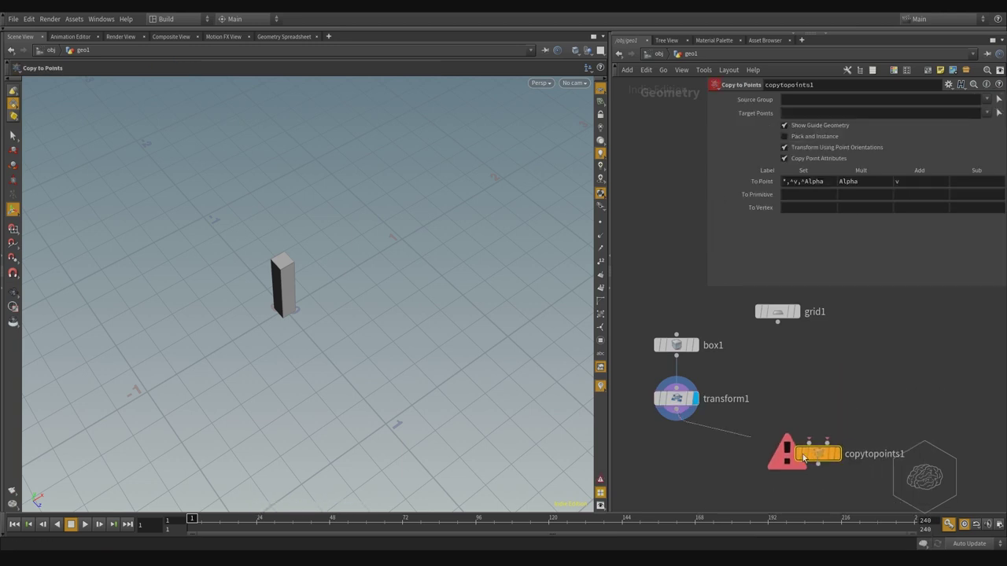
left_click(810, 441)
middle_click_drag(888, 366, 907, 287)
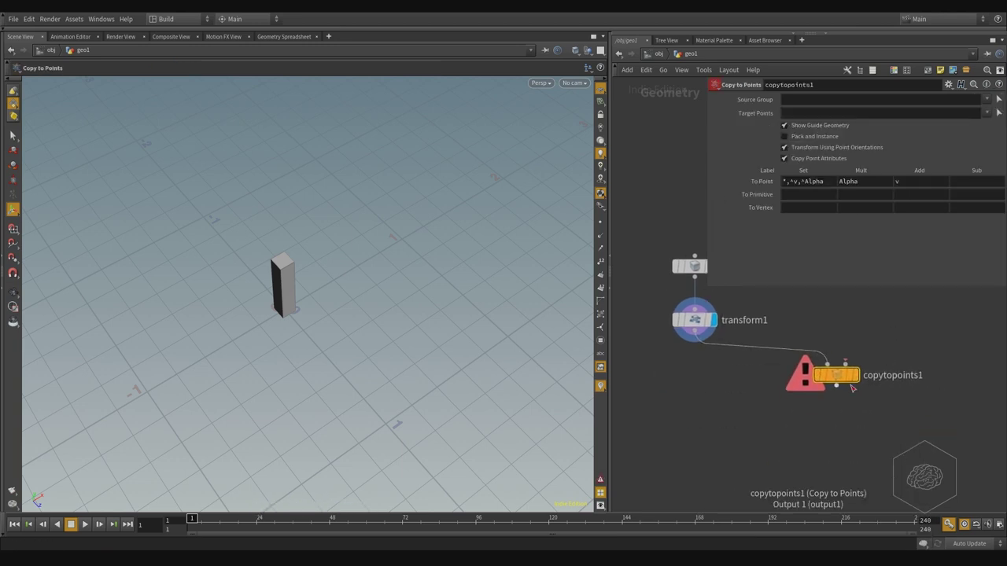
left_click_drag(836, 379, 751, 446)
middle_click_drag(827, 362, 786, 390)
scroll(779, 438, "down", 1)
- Display the grid1 node and set its Rows and Columns to 20 each, bringing the whole grid into view
mouse_move(735, 324)
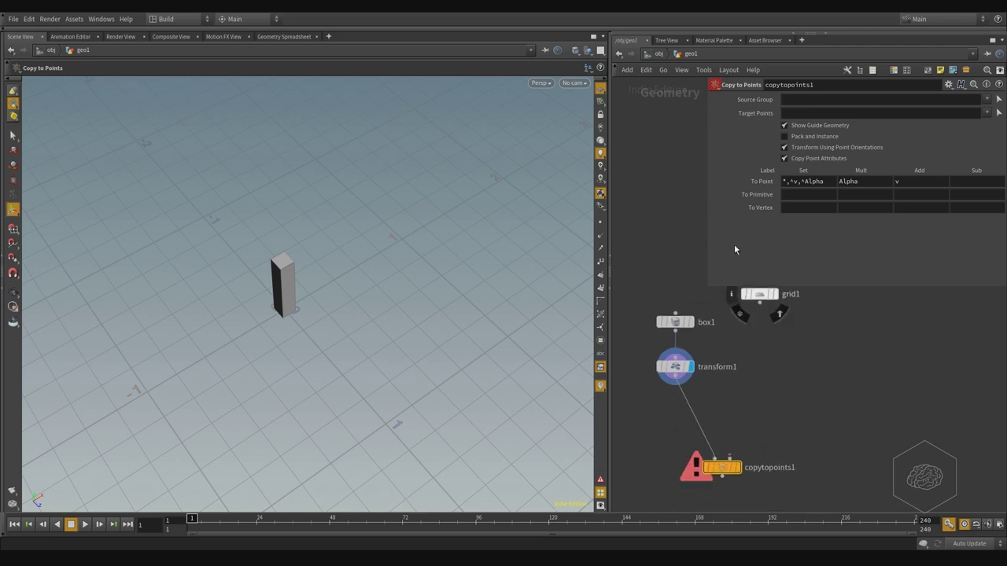
middle_click_drag(770, 331, 781, 351)
left_click(779, 315)
left_click(775, 318)
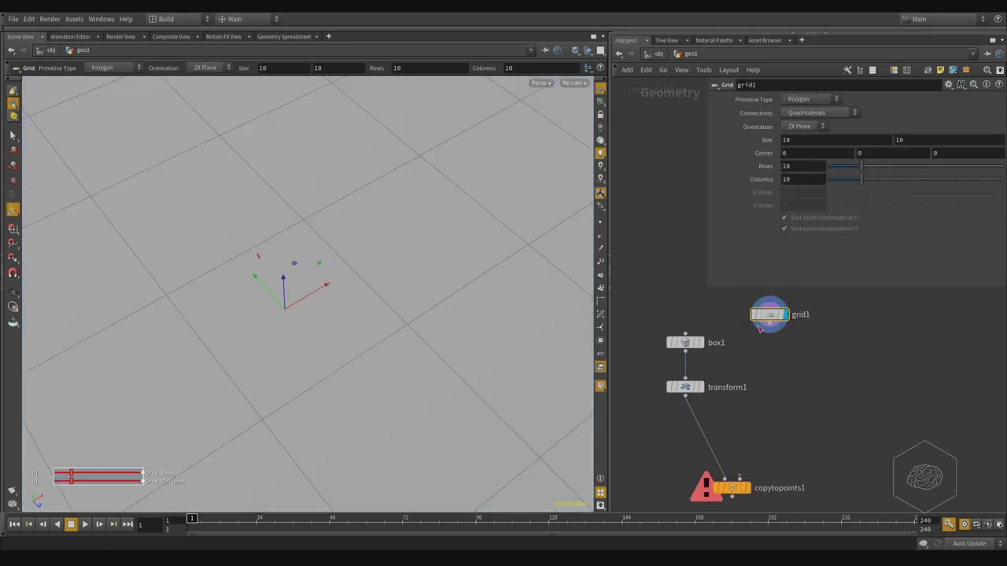
double_click(809, 165)
type("20")
key("Tab")
type("20")
key("Return")
key("Escape")
right_click_drag(423, 245, 95, 295)
left_click_drag(95, 296, 412, 342)
middle_click_drag(412, 341, 403, 240)
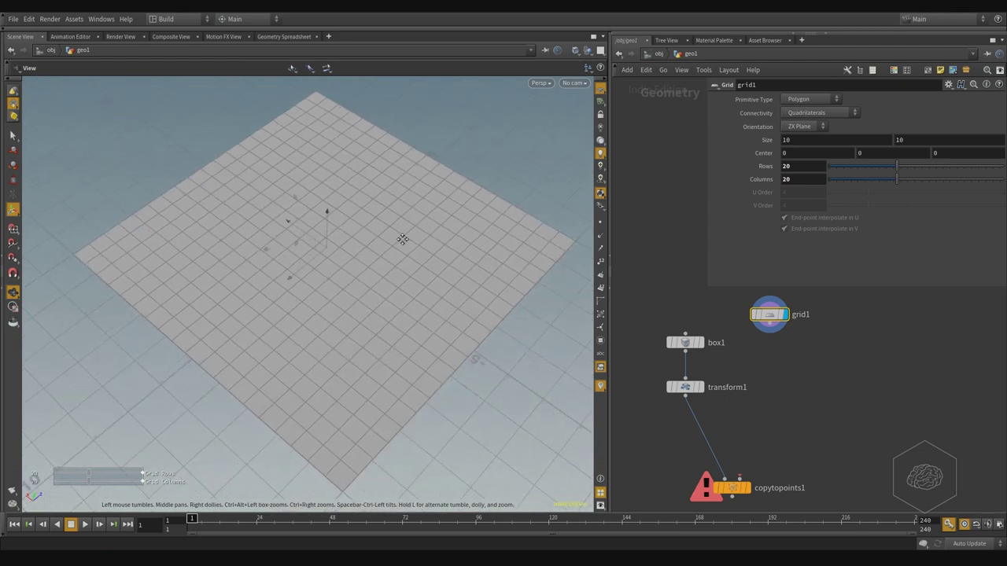
left_click(775, 347)
key("Tab")
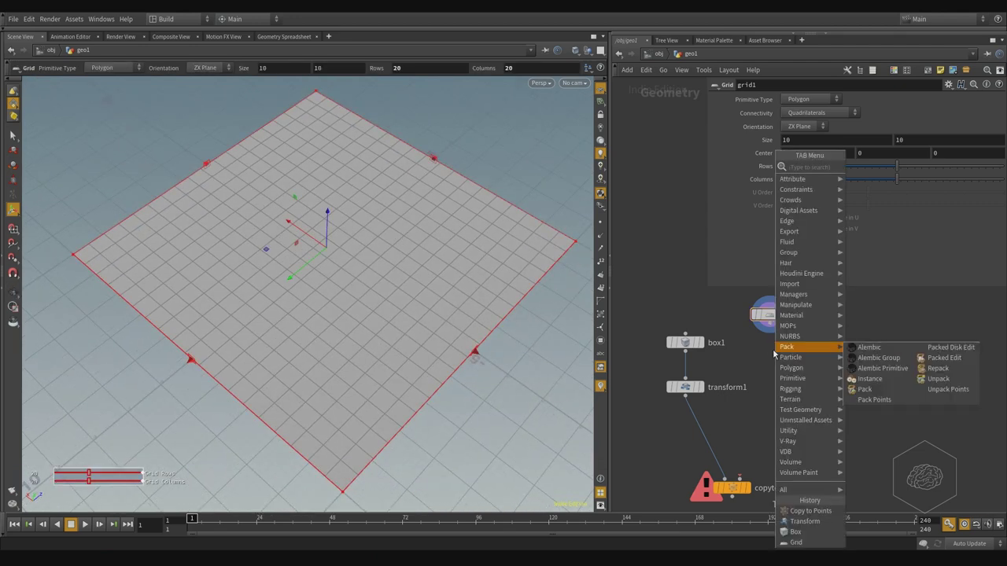
key("Escape")
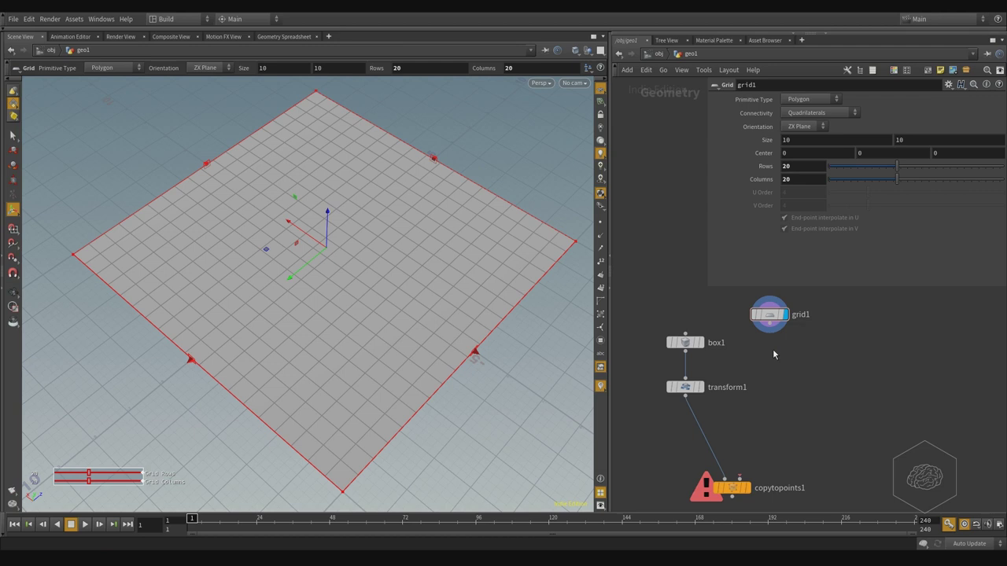
- Add a Mountain node below grid1, connect the grid's output to its input, and display the Mountain node
key("Tab")
type("mou")
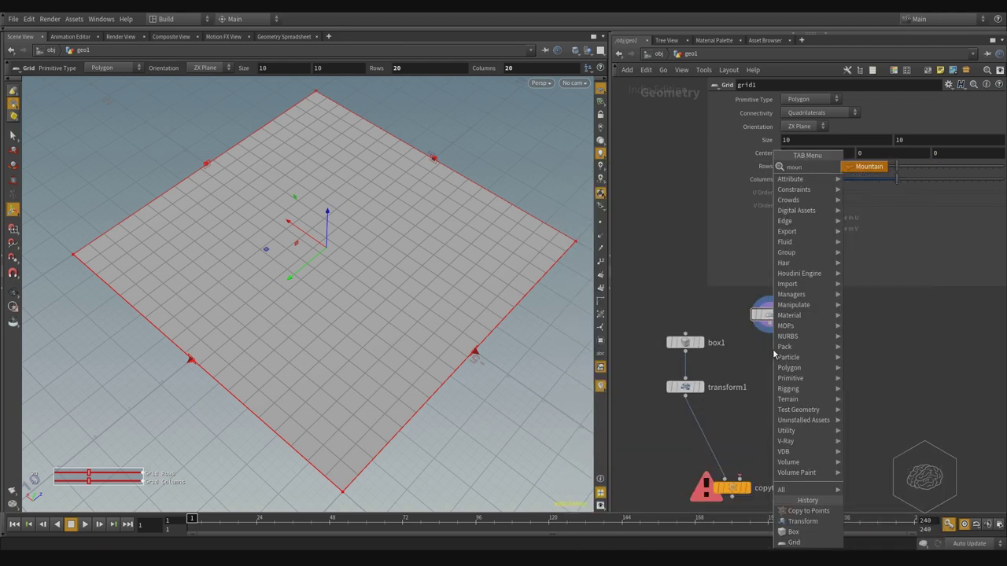
key("Return")
left_click(773, 349)
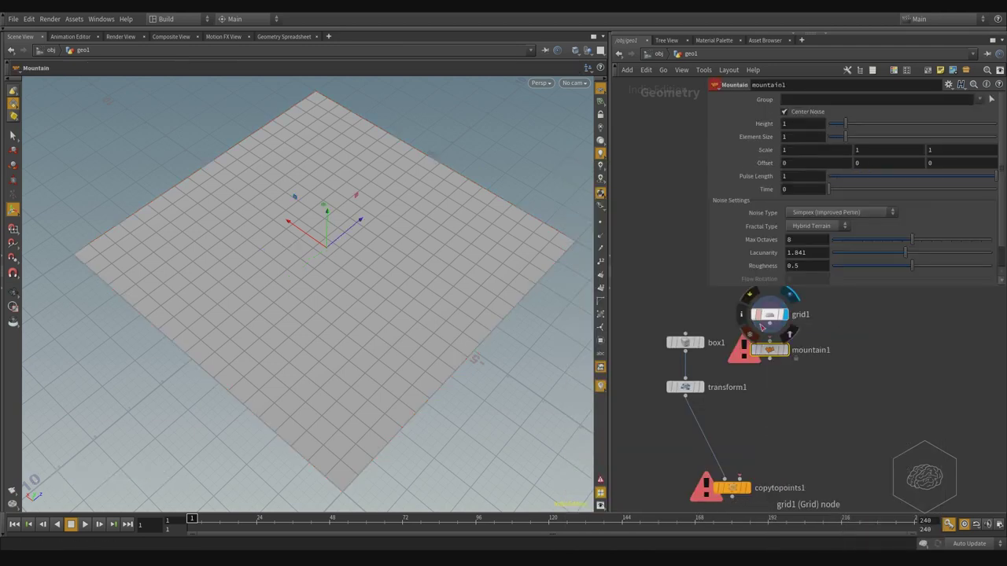
left_click(769, 342)
left_click(788, 355)
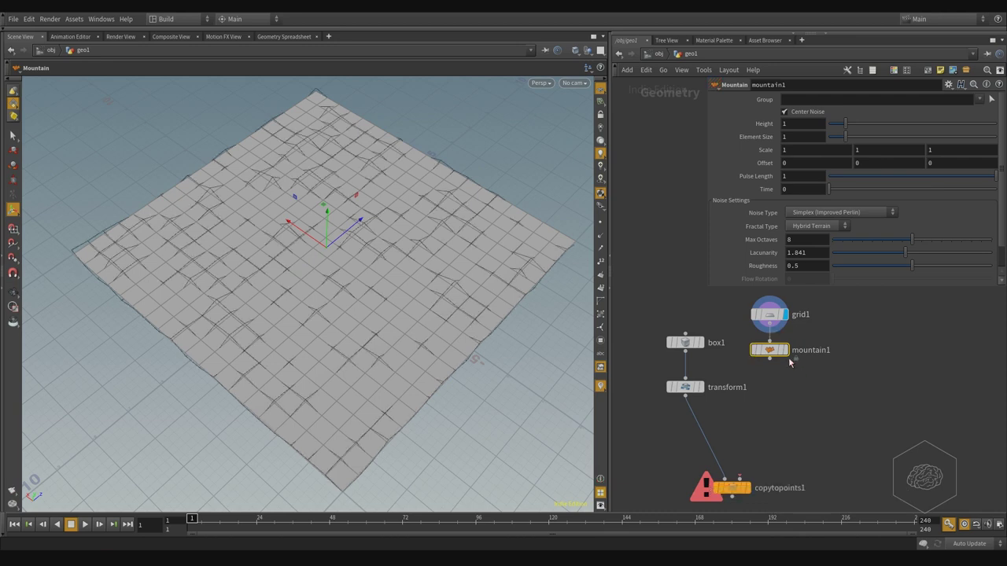
- Display the mountain1 node and set its Height to 1.5 and Element Size to 3
left_click(789, 356)
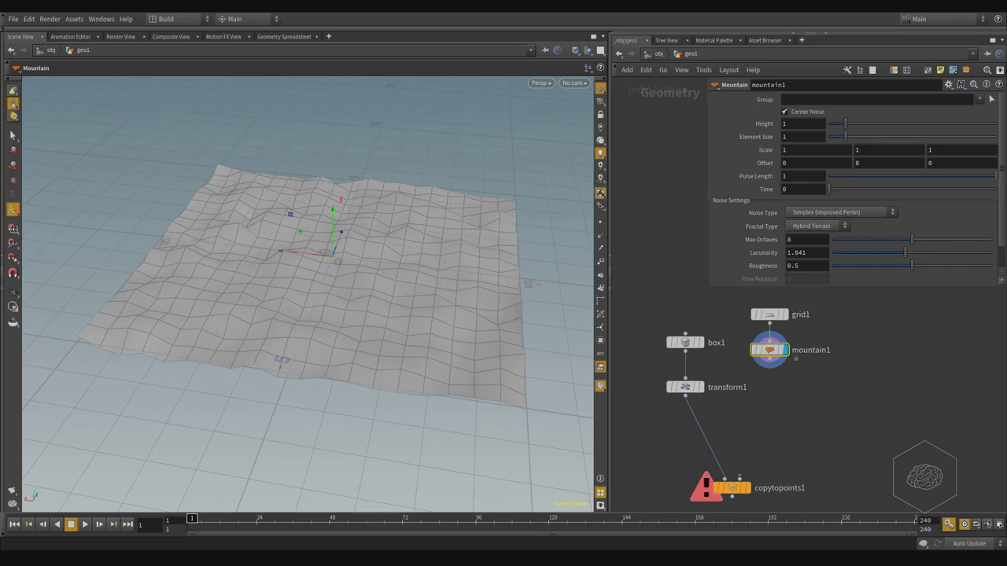
left_click(803, 123)
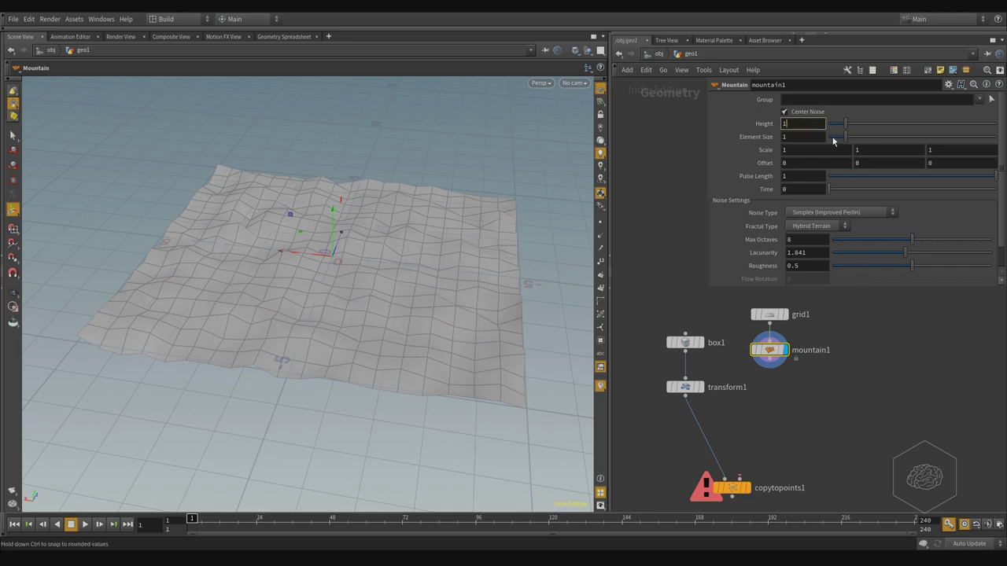
key("Return")
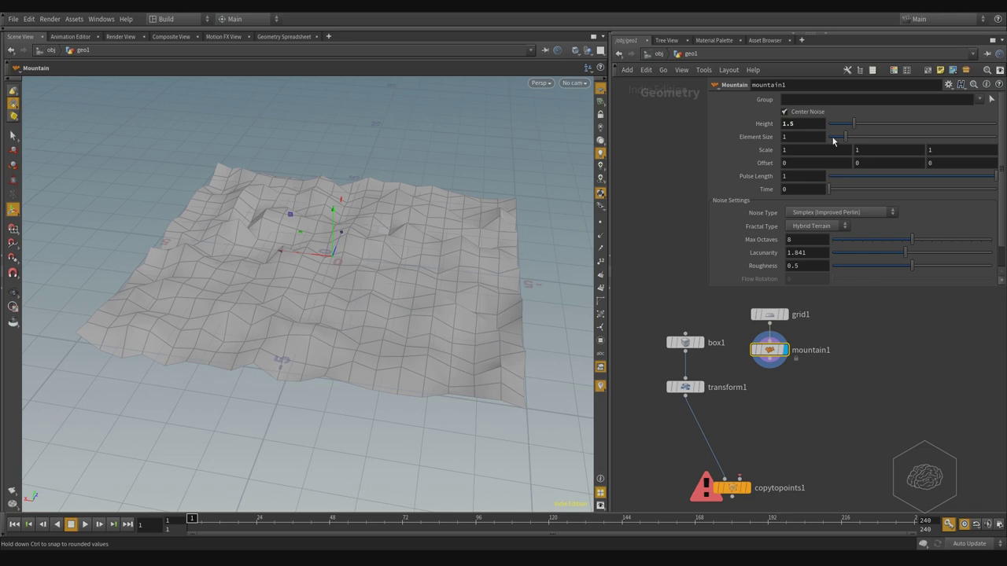
left_click(803, 136)
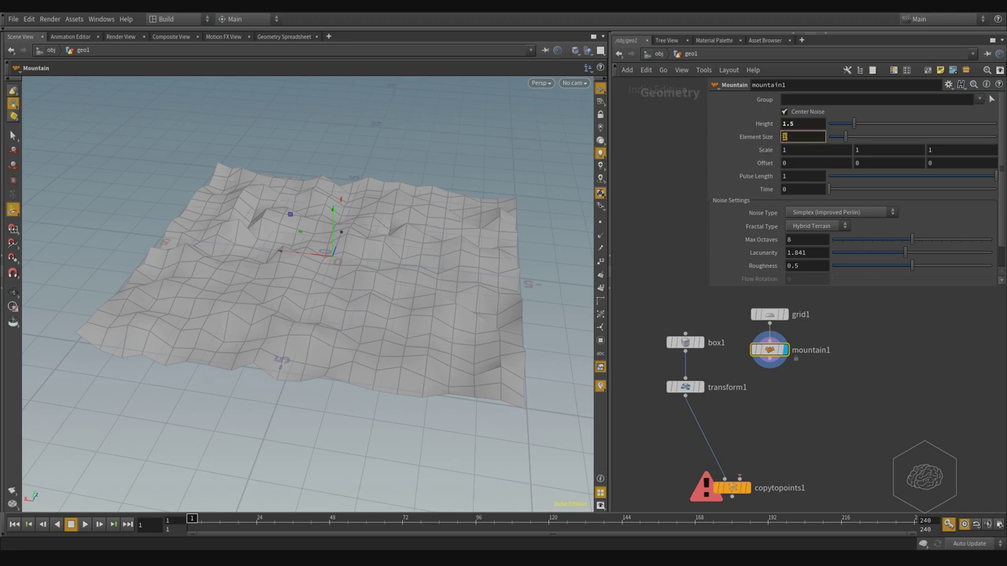
type("3")
key("Return")
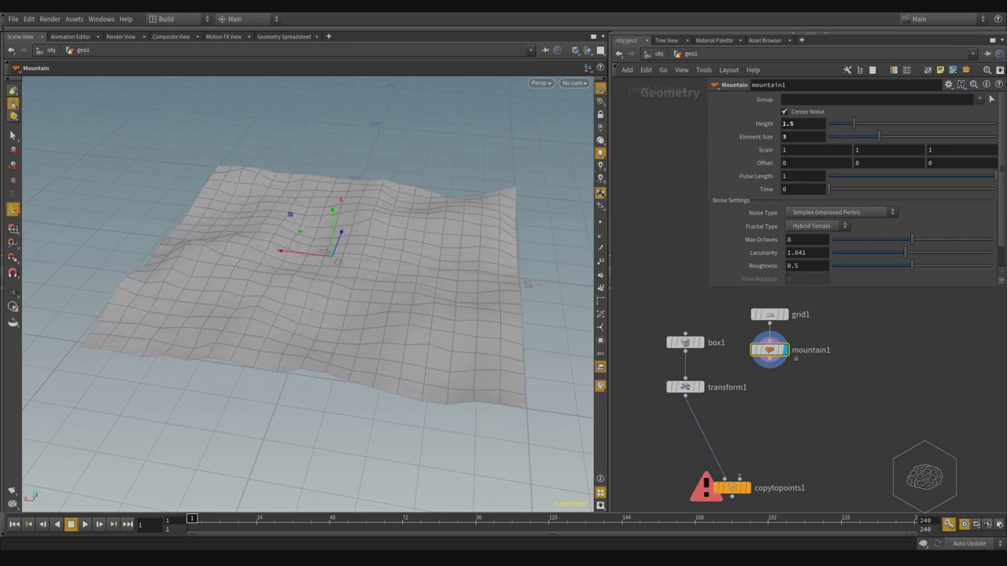
- Refine the Mountain noise to an Element Size of 2.8 and a Height of 1.8
left_click_drag(789, 138, 770, 143)
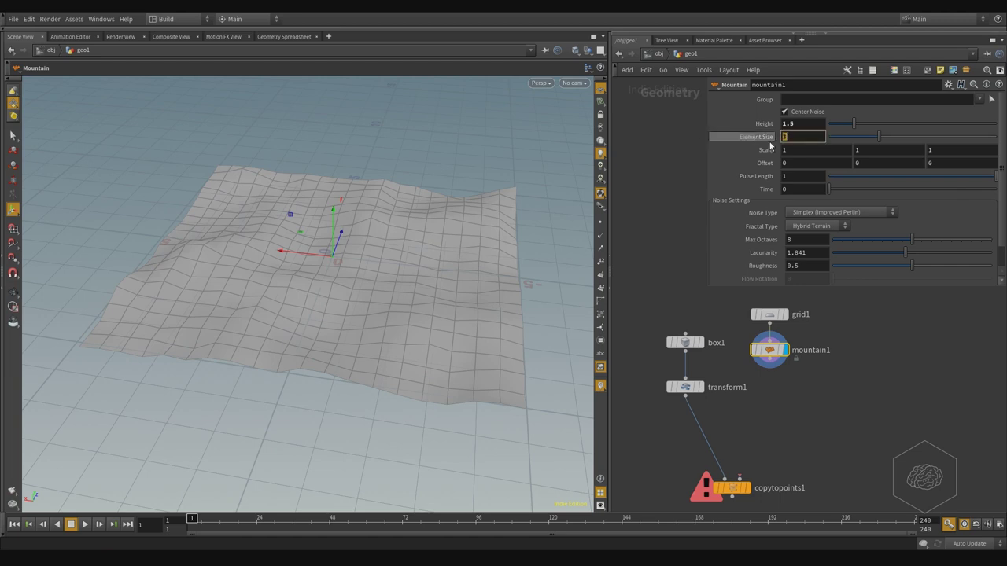
type("2.8")
key("Return")
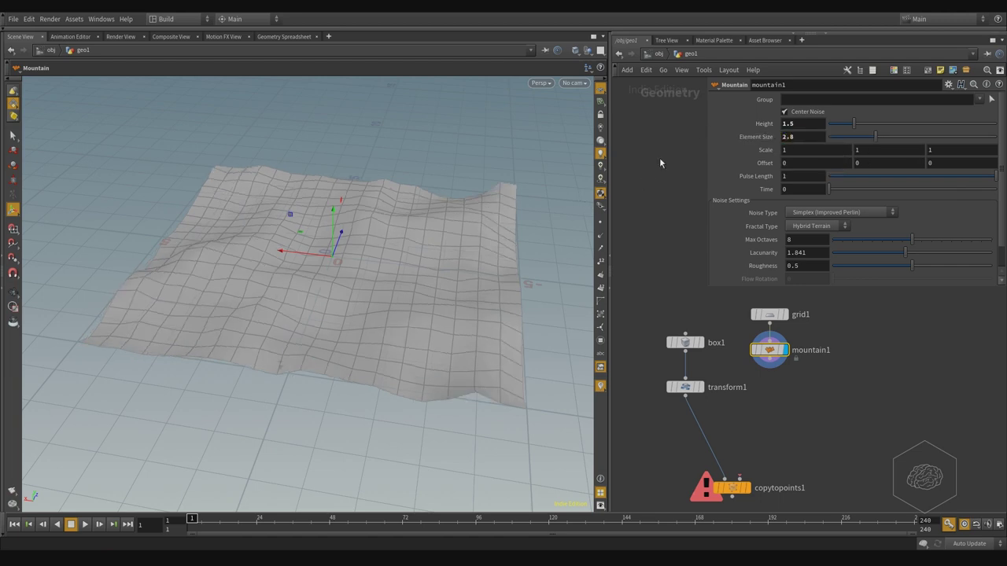
left_click_drag(793, 137, 760, 139)
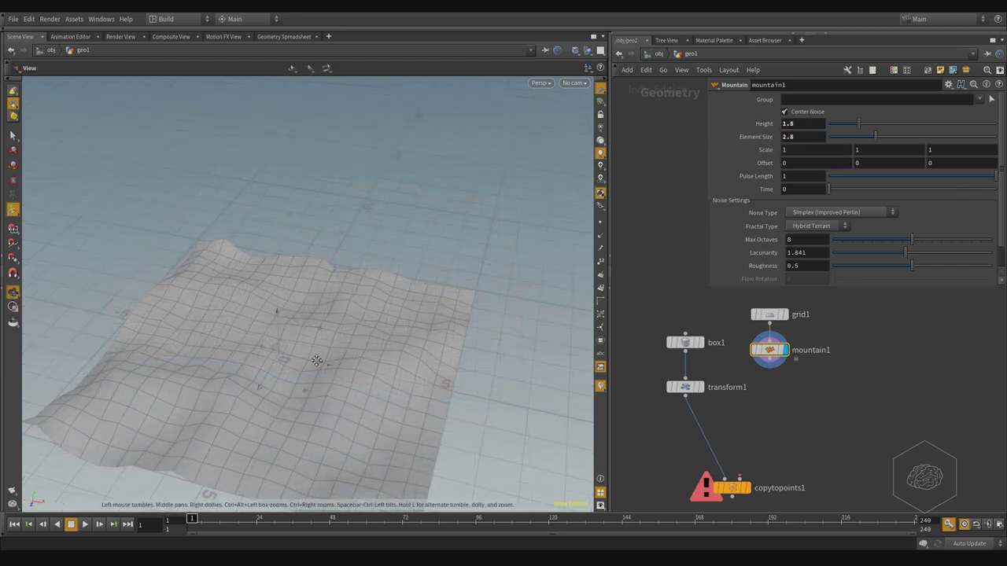
left_click_drag(315, 361, 218, 333)
key("Return")
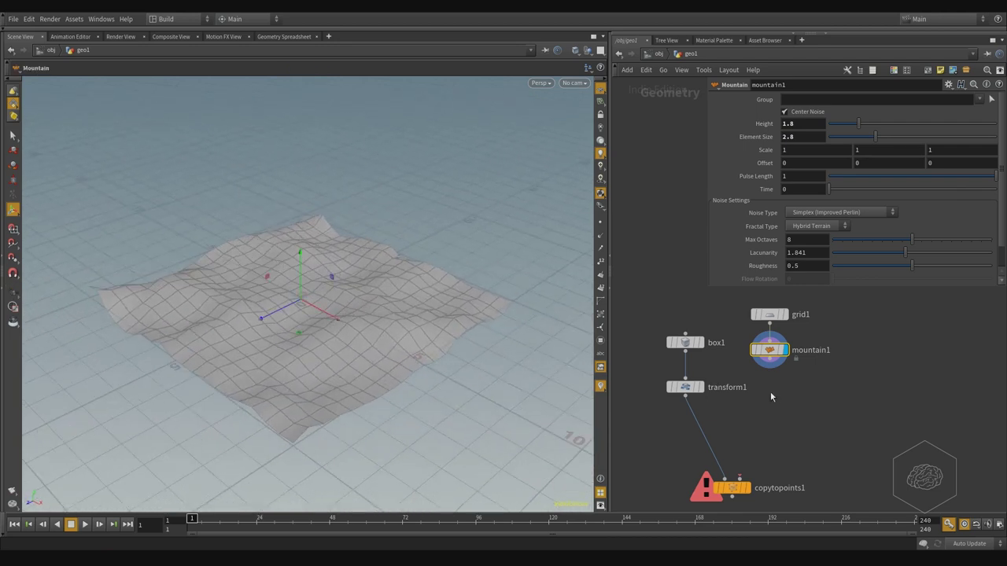
- Add a Facet node beside the Mountain node, connect mountain1's output to its input, and display it
middle_click_drag(781, 393, 795, 402)
key("Tab")
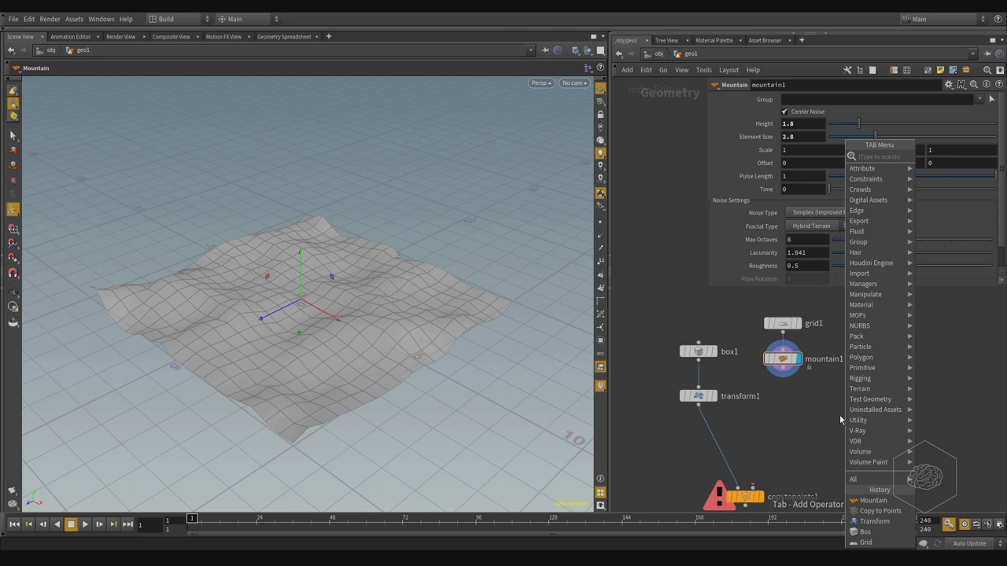
type("face")
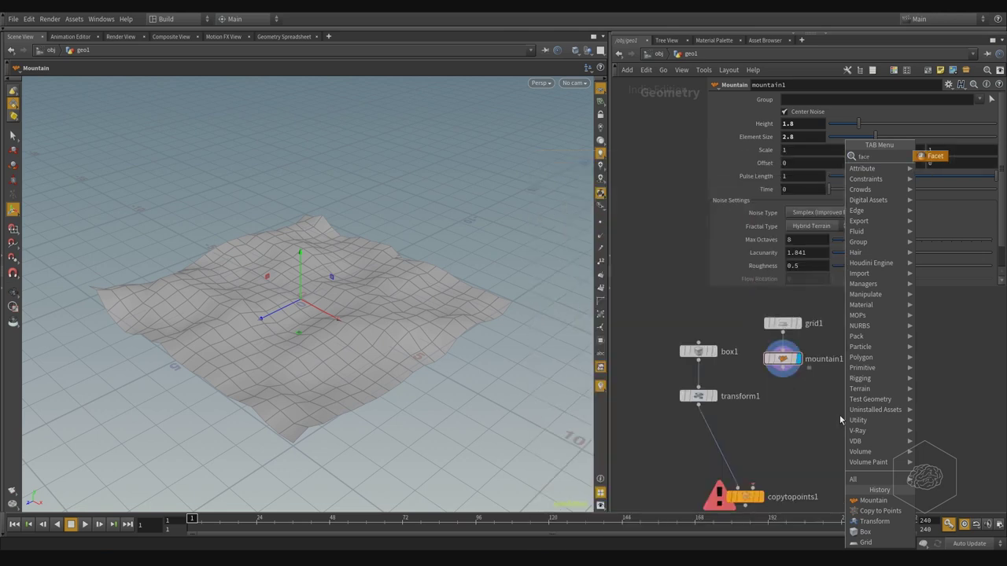
key("Return")
left_click(839, 414)
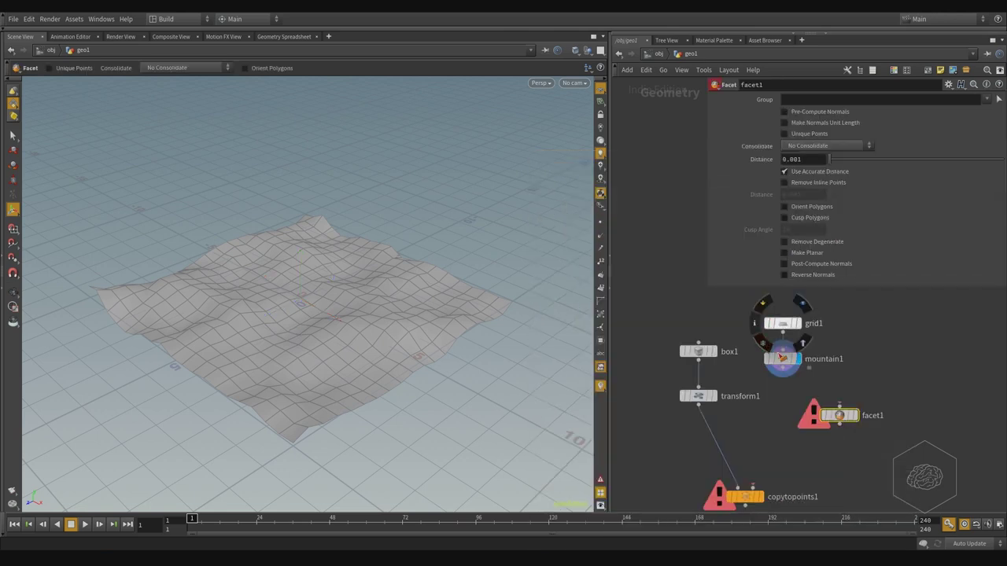
left_click(782, 366)
left_click(840, 409)
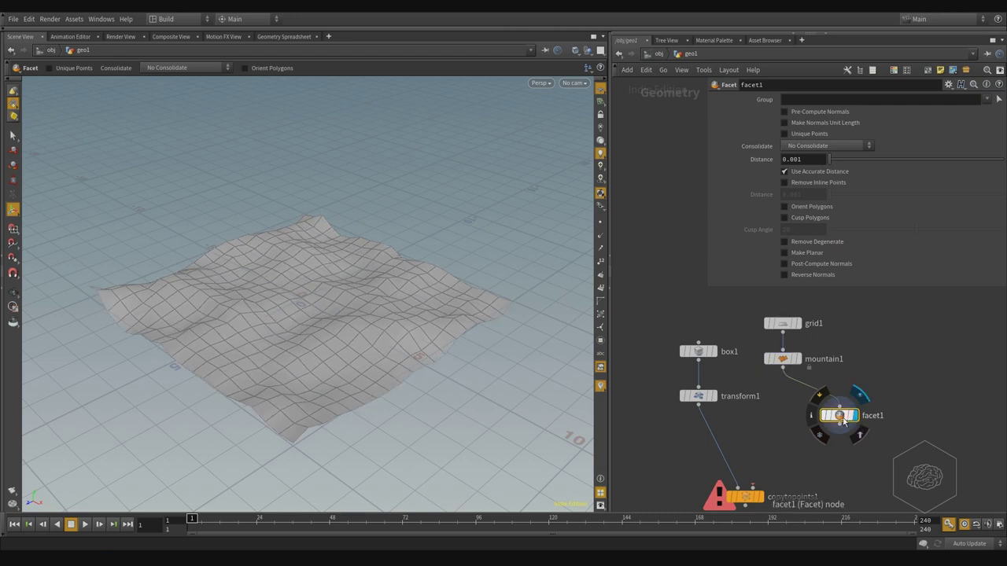
- Enable Pre-Compute Normals on the Facet node
left_click(784, 111)
middle_click_drag(918, 337, 885, 270)
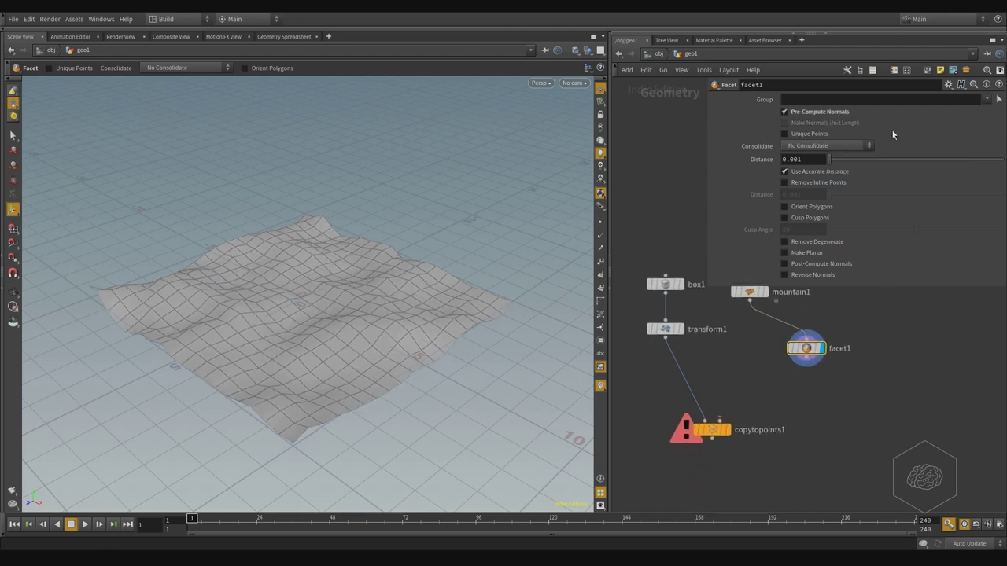
middle_click_drag(826, 390, 845, 387)
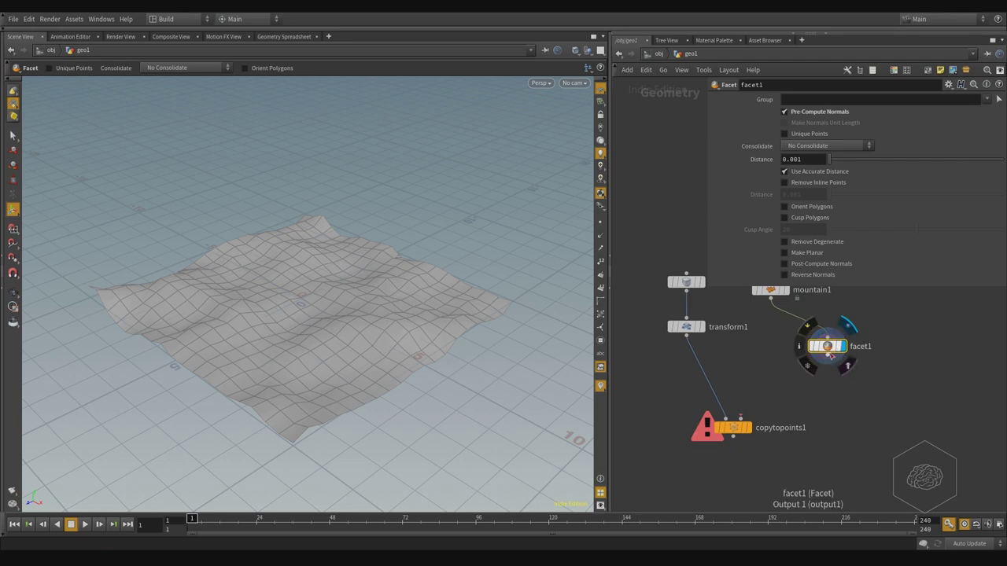
- Connect the Facet node's output to the second input of copytopoints1 and display the Copy to Points node
left_click(827, 355)
left_click(741, 417)
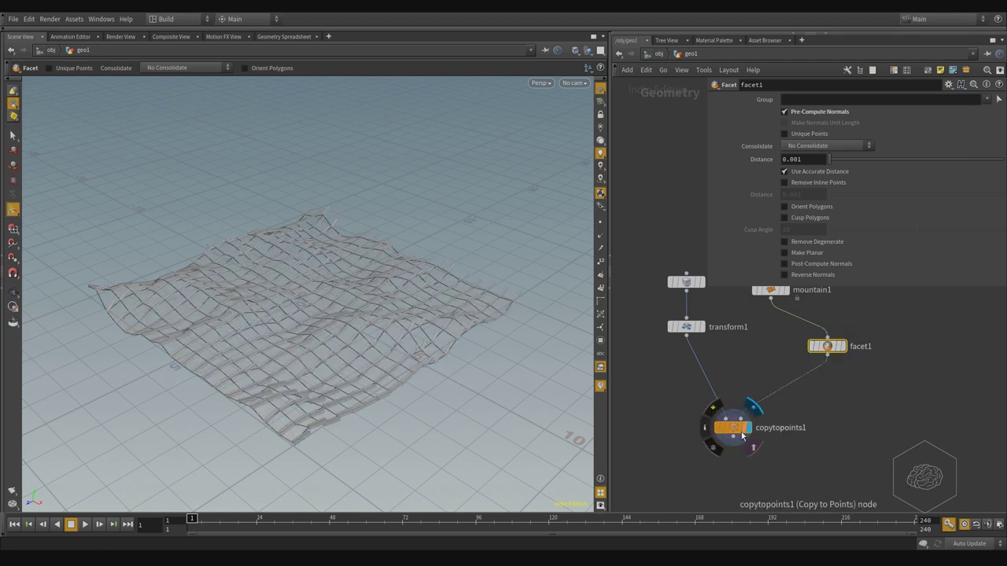
left_click(739, 432)
left_click_drag(575, 382, 320, 308)
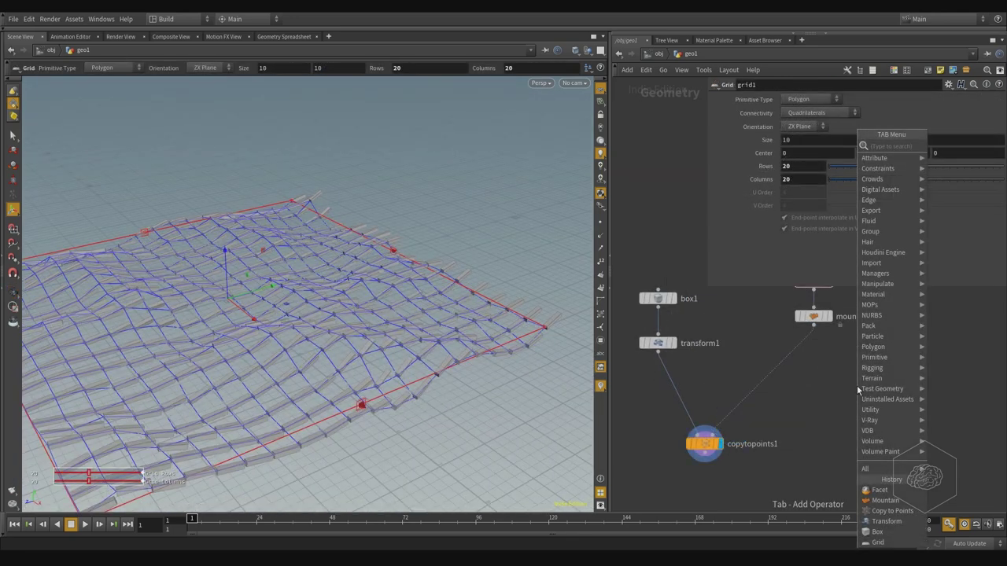
- Add a Scatter node on the wire feeding the second input of the Copy to Points node
key("Escape")
key("Tab")
type("s")
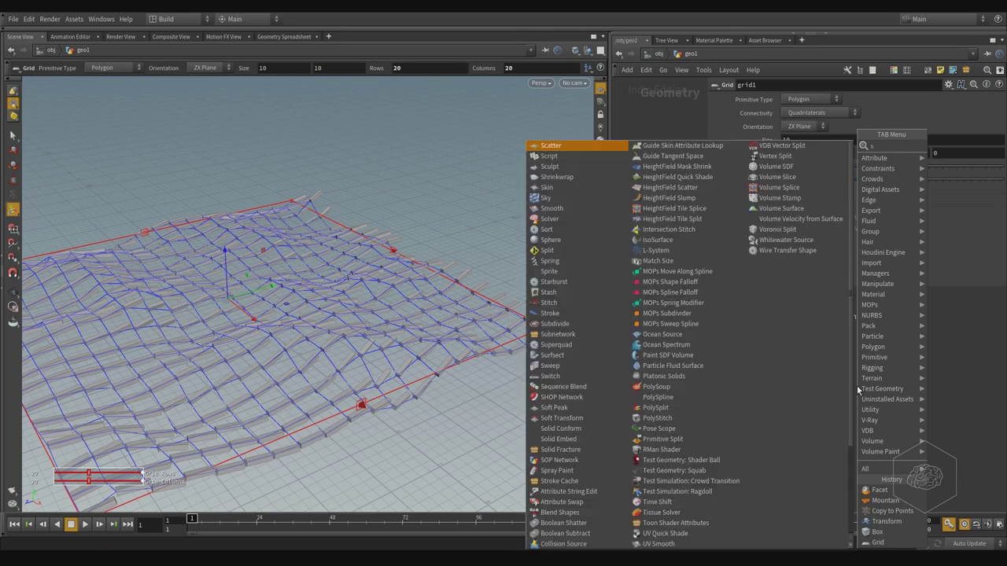
type("catte")
key("Return")
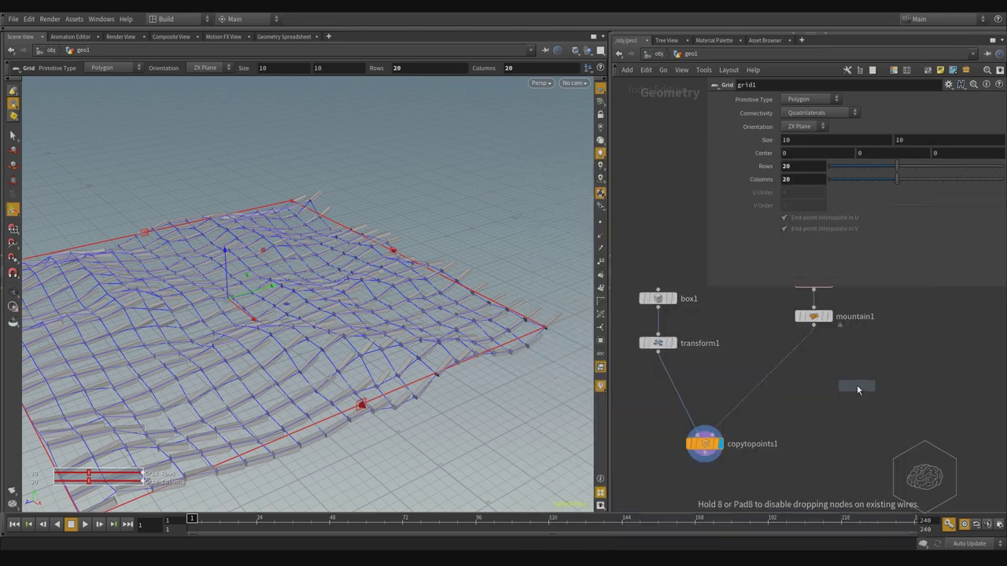
left_click(805, 353)
left_click_drag(799, 352, 814, 356)
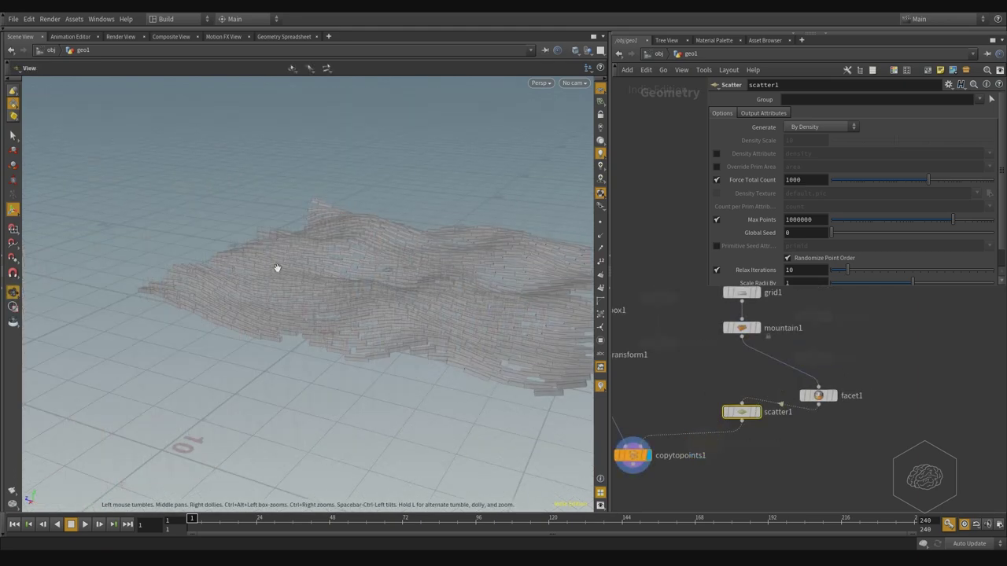
- Move facet1 aside and connect mountain1's output directly to scatter1, placing scatter1 right below the Mountain node
left_click_drag(277, 268, 548, 285)
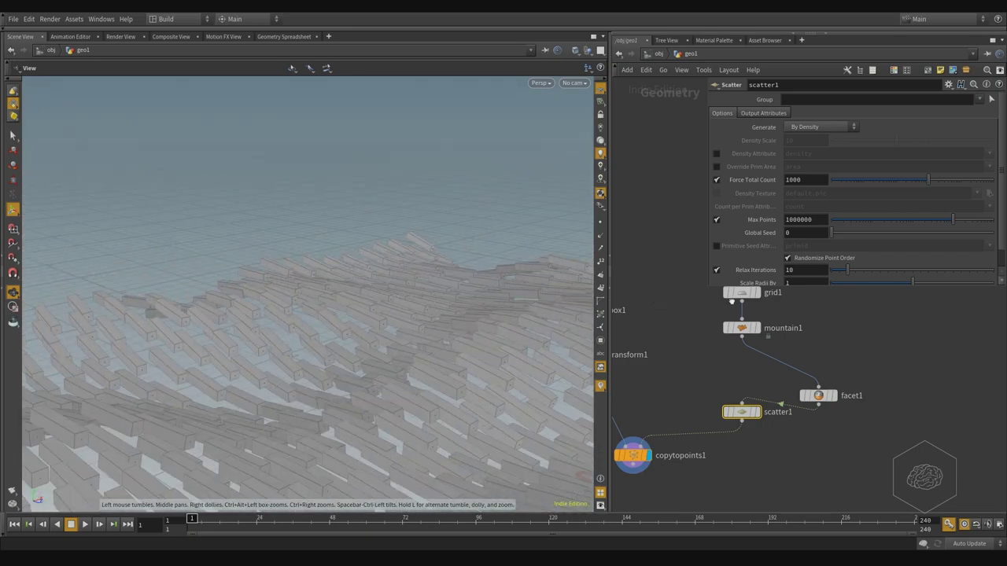
left_click_drag(441, 370, 489, 382)
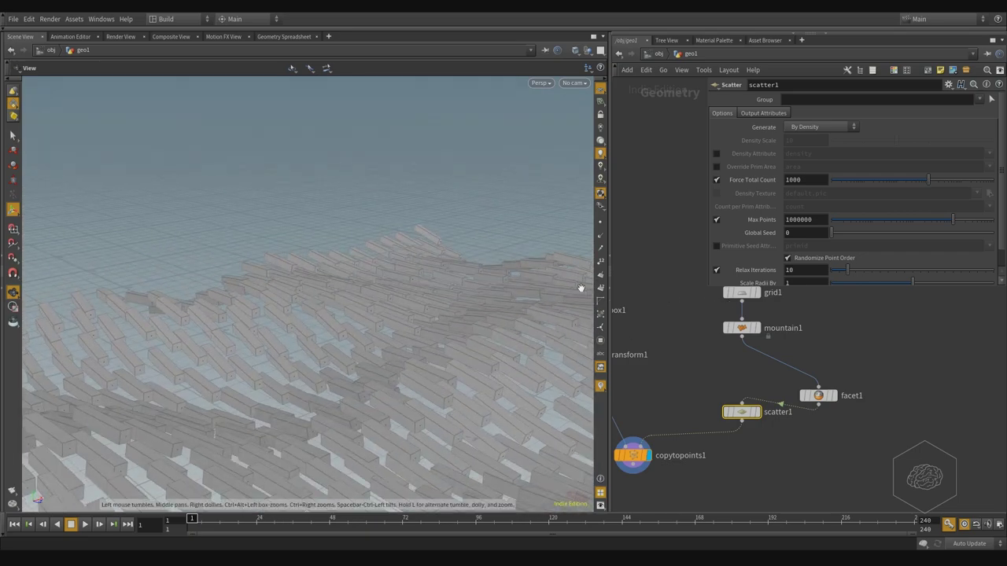
mouse_move(580, 288)
left_mouse_down()
mouse_move(370, 290)
mouse_move(355, 300)
mouse_move(423, 247)
mouse_move(349, 288)
mouse_move(378, 249)
mouse_move(326, 304)
mouse_move(339, 279)
mouse_move(358, 277)
left_mouse_up()
middle_click_drag(858, 397, 889, 427)
left_click(856, 427)
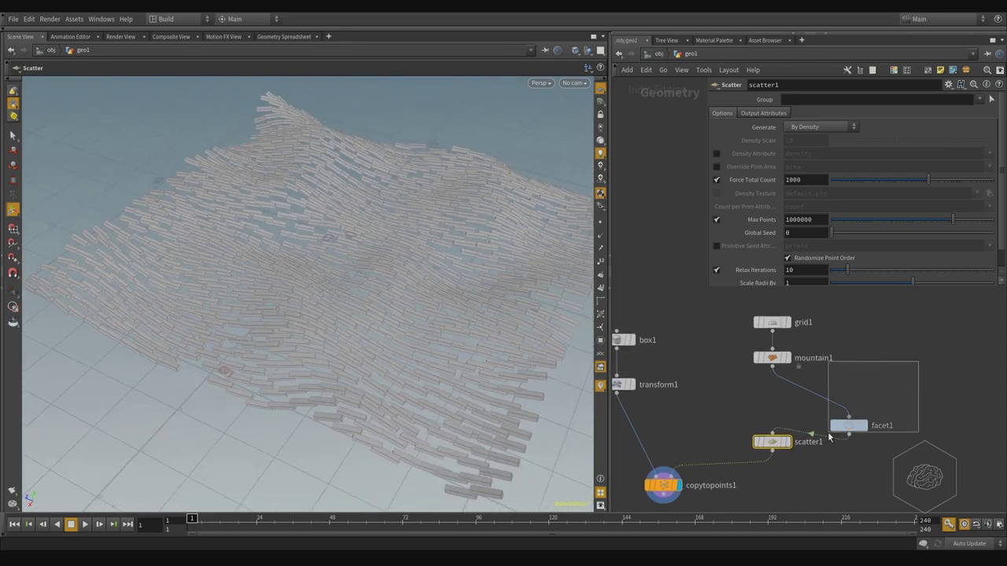
left_click_drag(856, 427, 917, 406)
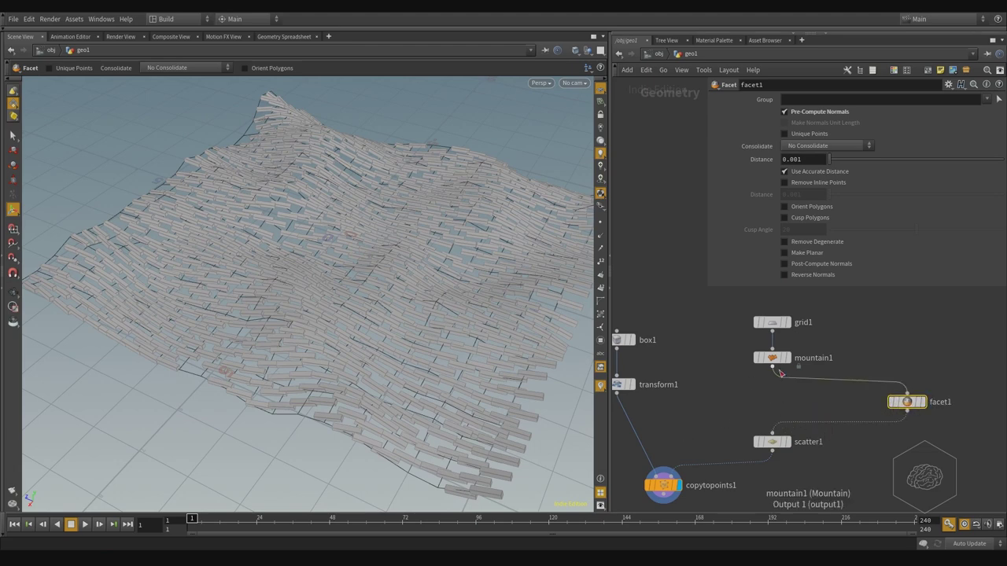
left_click(771, 364)
left_click(772, 435)
left_click_drag(772, 441, 771, 402)
- Delete the disconnected Facet node from the network
left_click(909, 402)
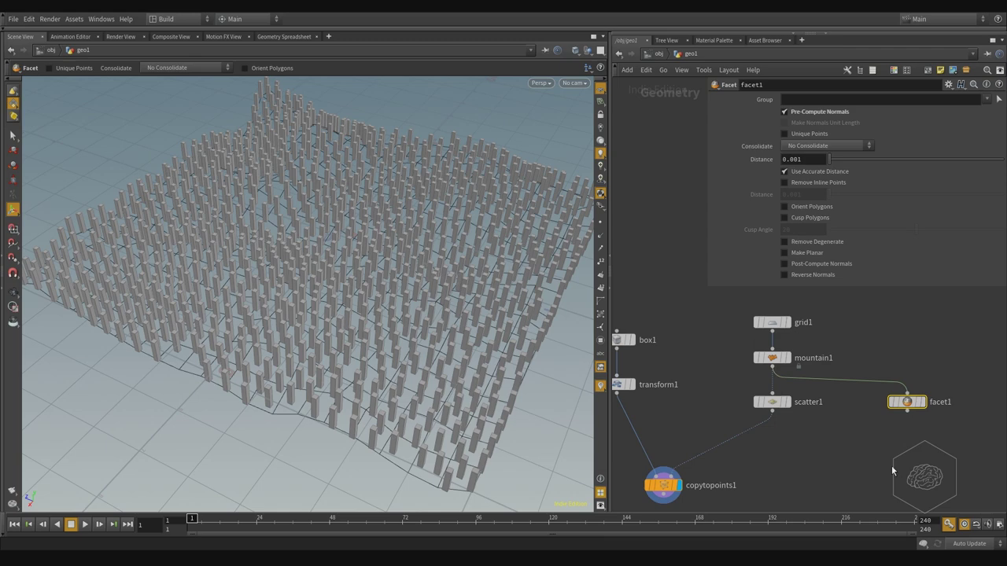
key("Delete")
key("l")
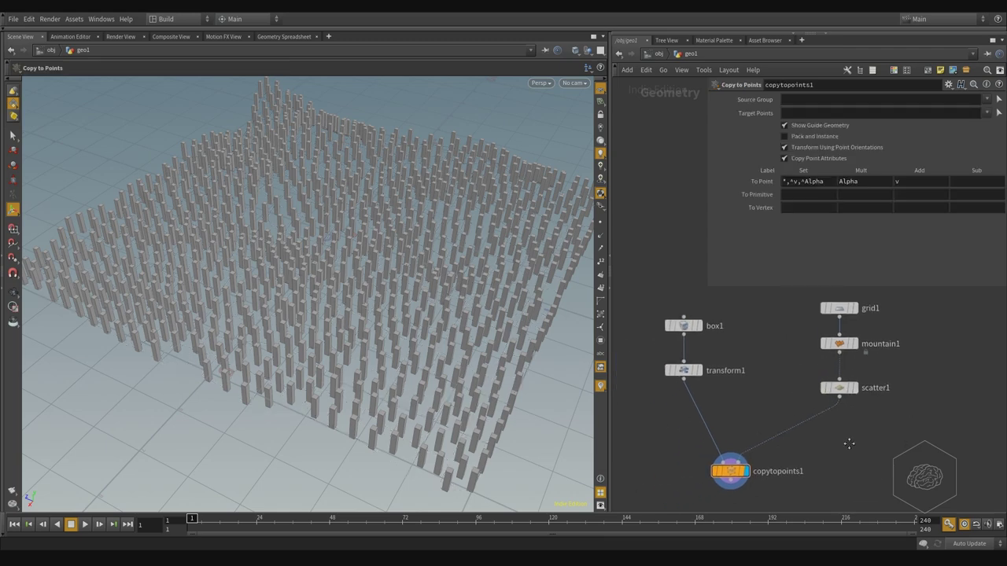
- Examine the box columns scattered over the noisy surface from several angles
key("Escape")
left_click_drag(445, 276, 542, 279)
scroll(495, 284, "down", 3)
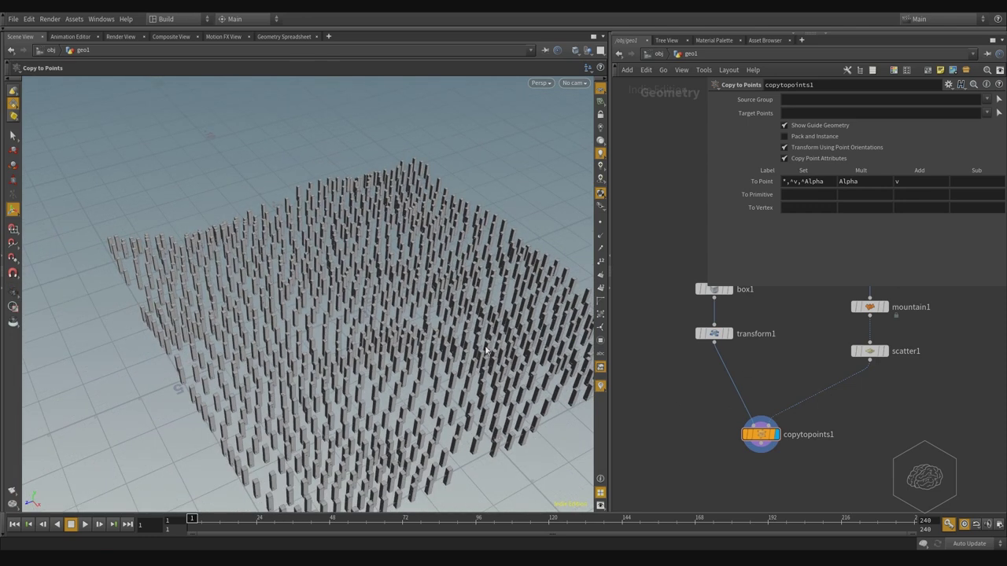
key("Escape")
left_click_drag(434, 279, 377, 312)
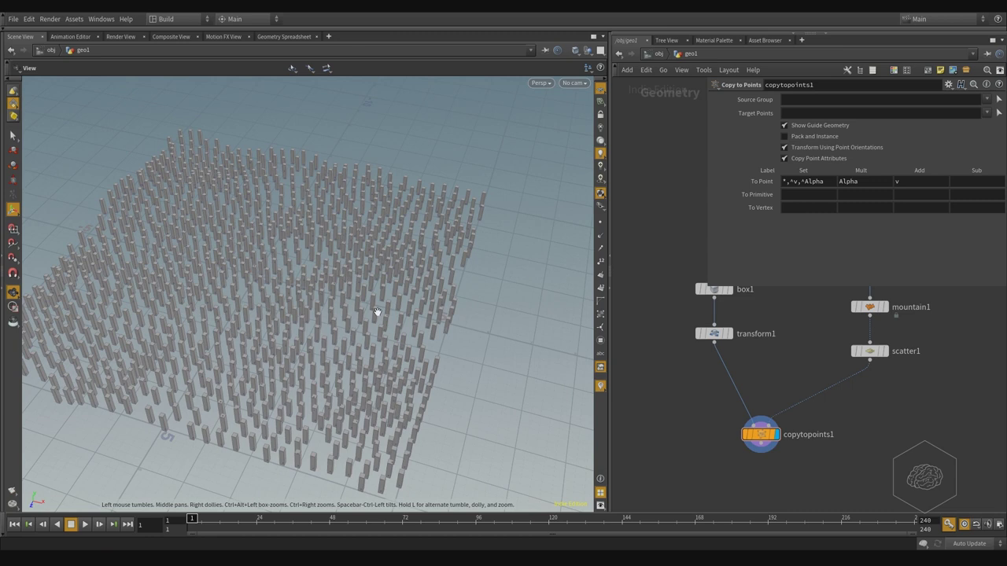
key("Return")
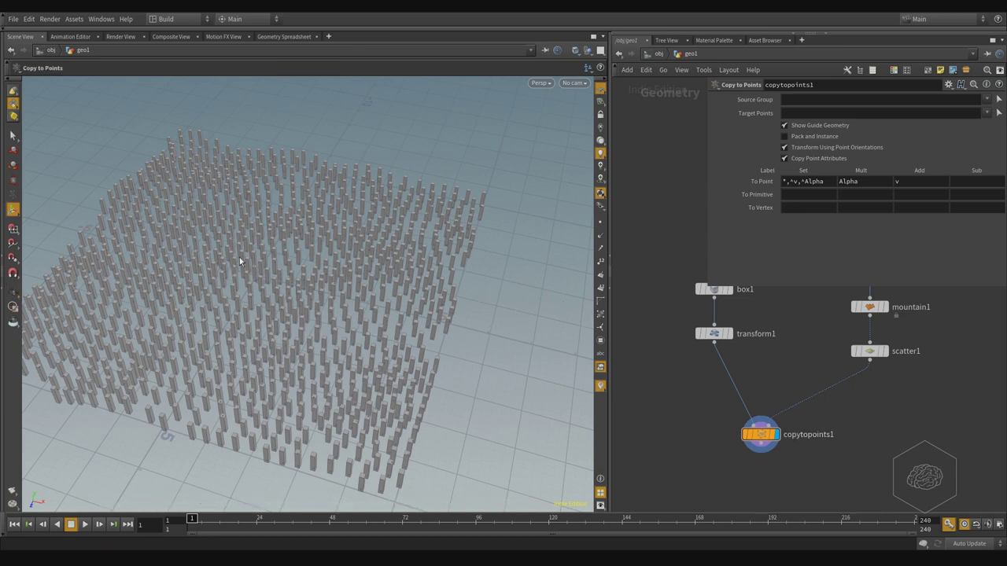
key("Escape")
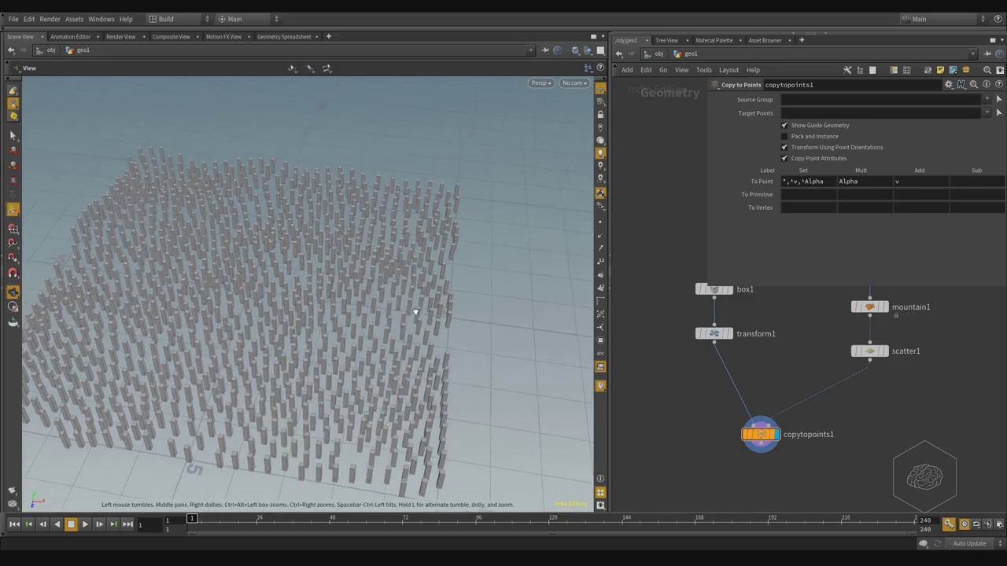